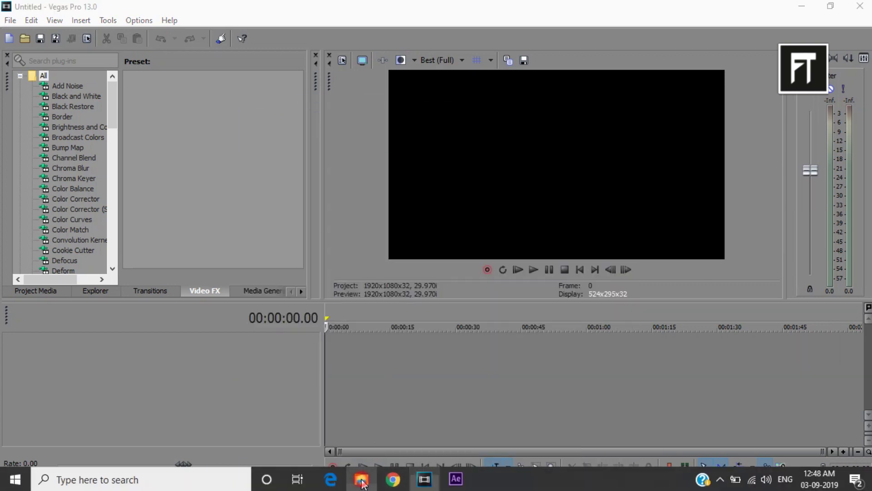
Step: Extract the FT-Impact Fire Logo Reveal archive in place and open the extracted folder
left_click(362, 480)
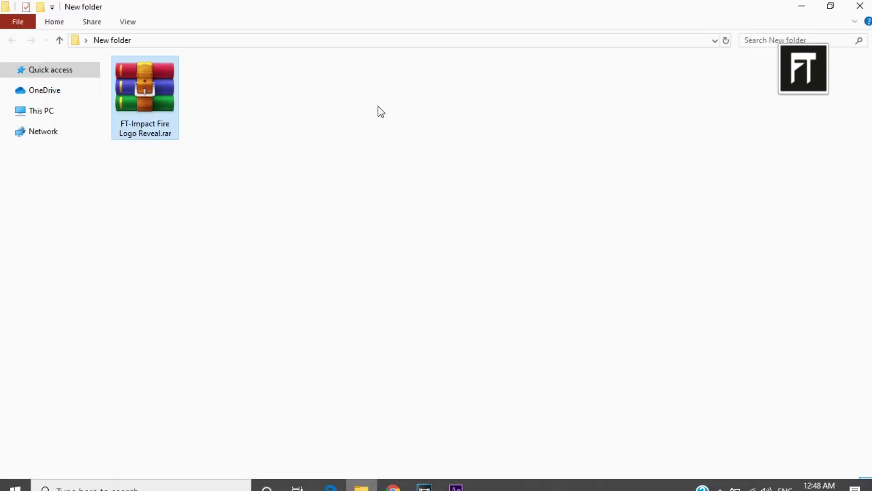
left_click(181, 205)
right_click(192, 124)
left_click(211, 169)
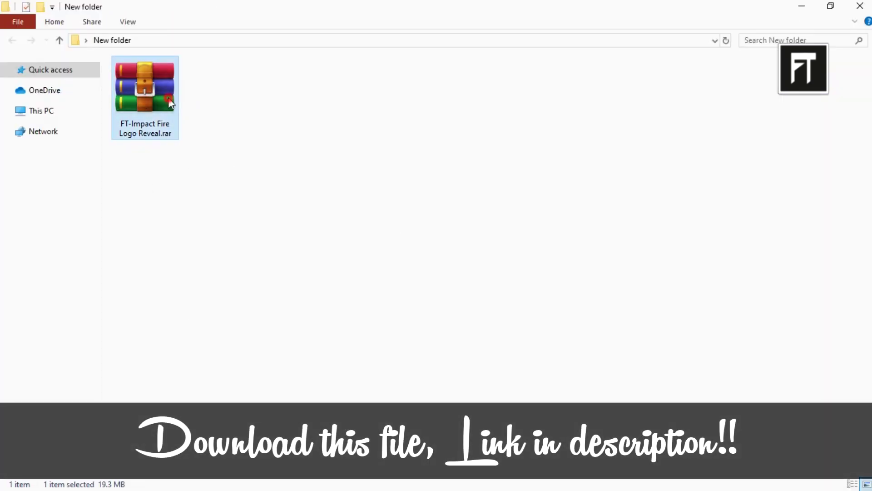
right_click(169, 102)
left_click(228, 149)
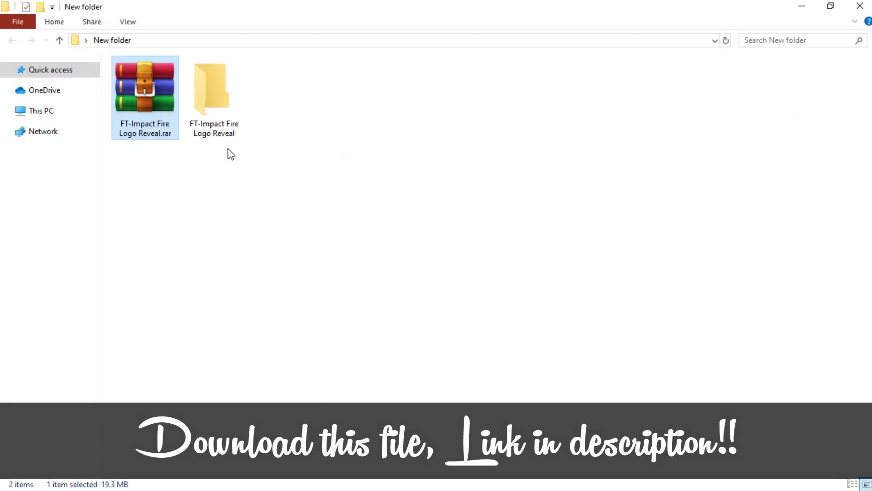
double_click(228, 149)
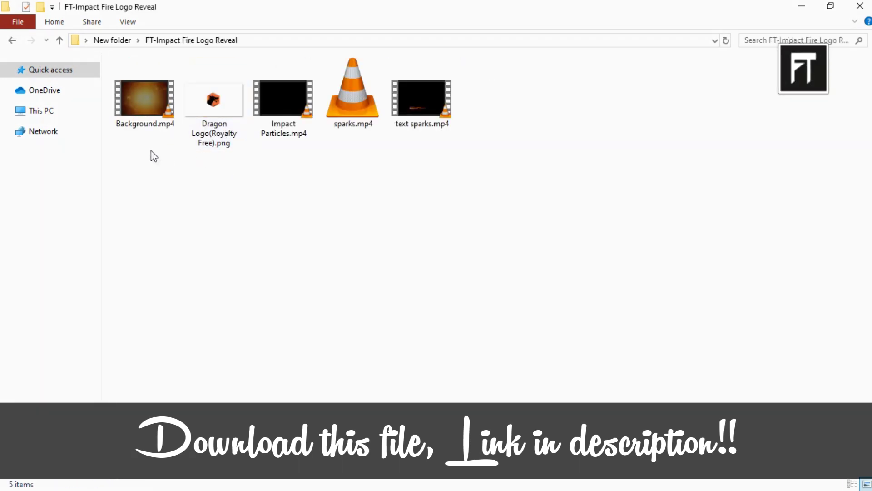
Step: Add Background.mp4 with matching project settings and delete its audio track
mouse_move(145, 98)
left_mouse_down()
mouse_move(321, 326)
mouse_move(439, 380)
left_mouse_up()
left_click(510, 208)
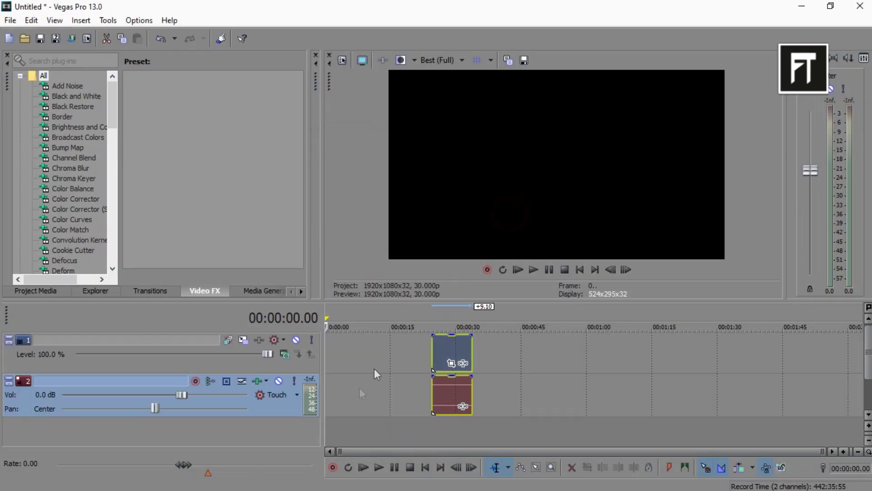
right_click(274, 401)
left_click(345, 171)
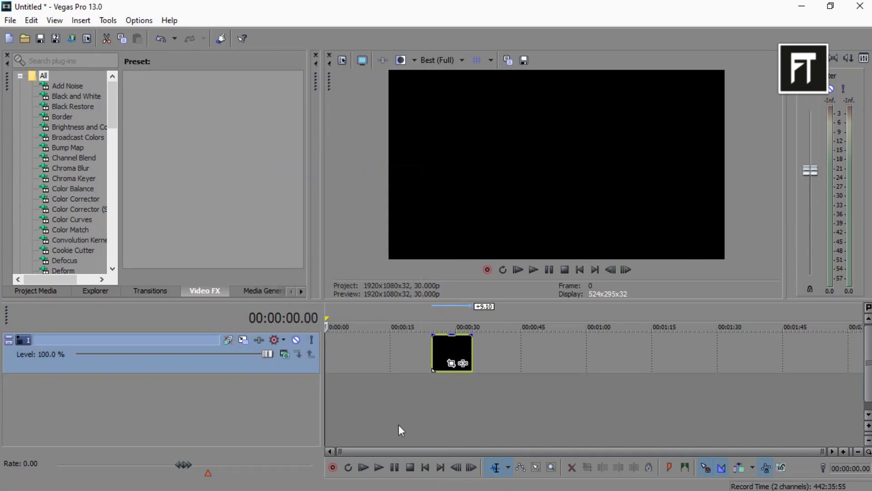
Step: Add Impact Particles.mp4 without audio and align it with the background clip
left_click(361, 480)
left_click(353, 333)
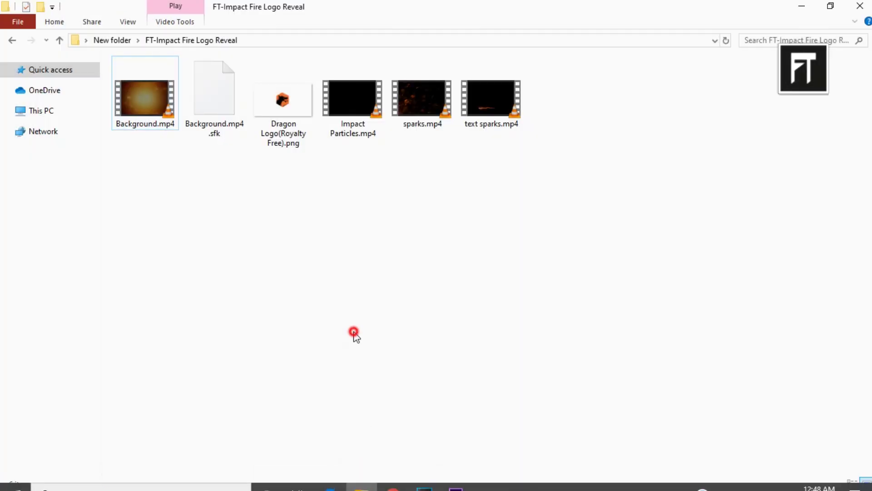
mouse_move(356, 116)
left_mouse_down()
mouse_move(380, 214)
mouse_move(456, 341)
left_mouse_up()
right_click(297, 407)
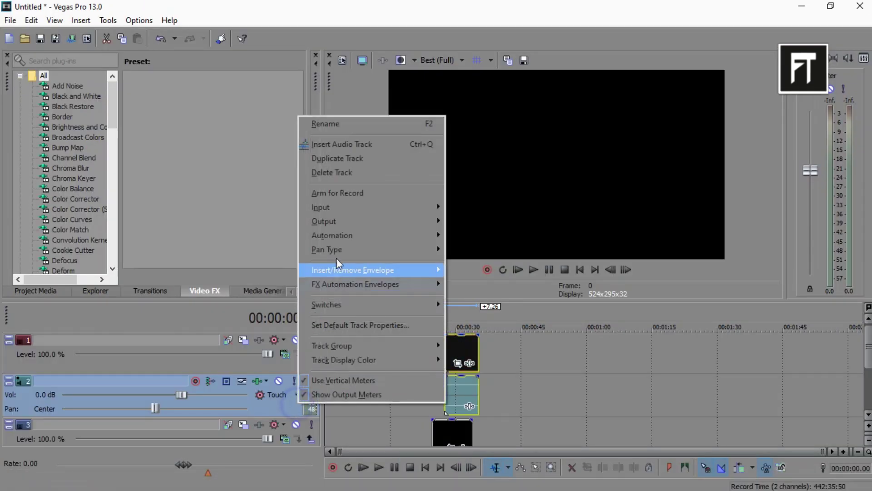
left_click(351, 172)
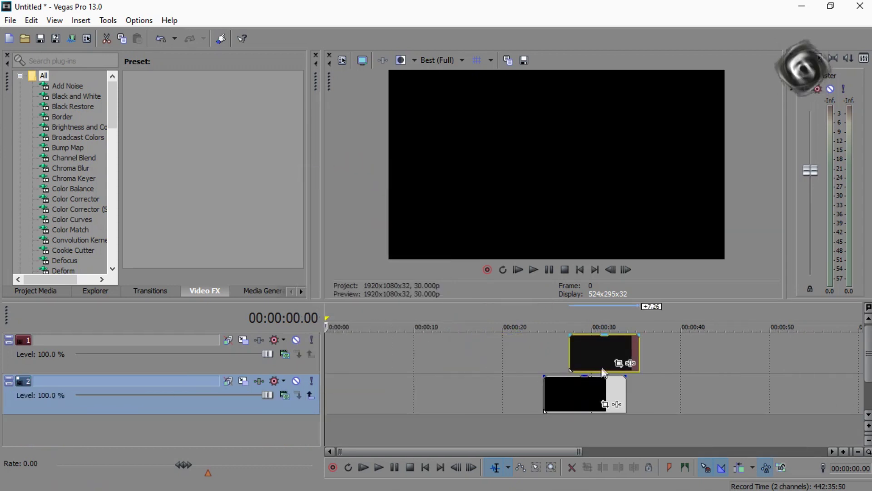
left_click_drag(608, 355, 601, 358)
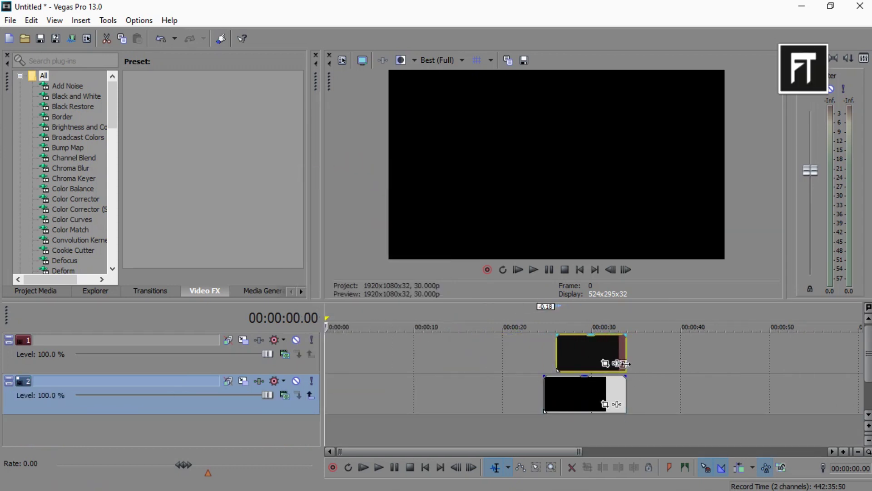
left_click(619, 361)
scroll(652, 372, "up", 3)
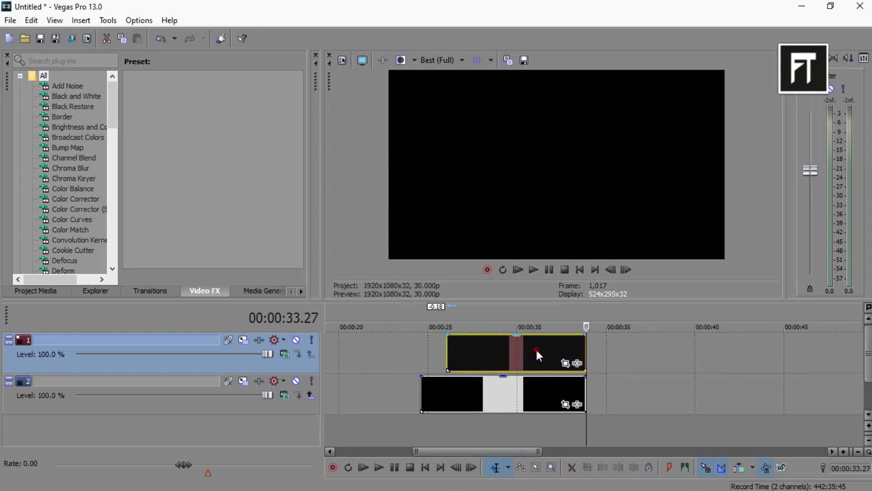
left_click_drag(537, 352, 532, 353)
Step: Place Dragon Logo(Royalty Free).png on the top track and extend it to the clips' end
left_click(362, 481)
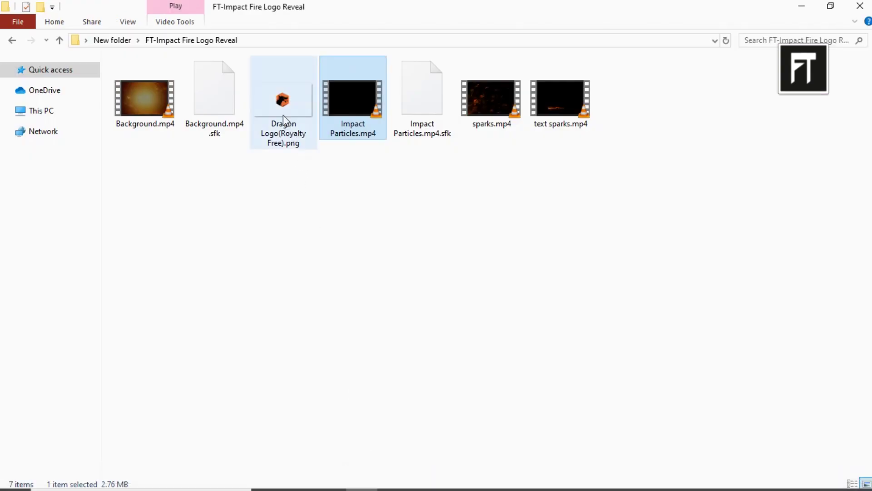
left_click_drag(283, 115, 461, 487)
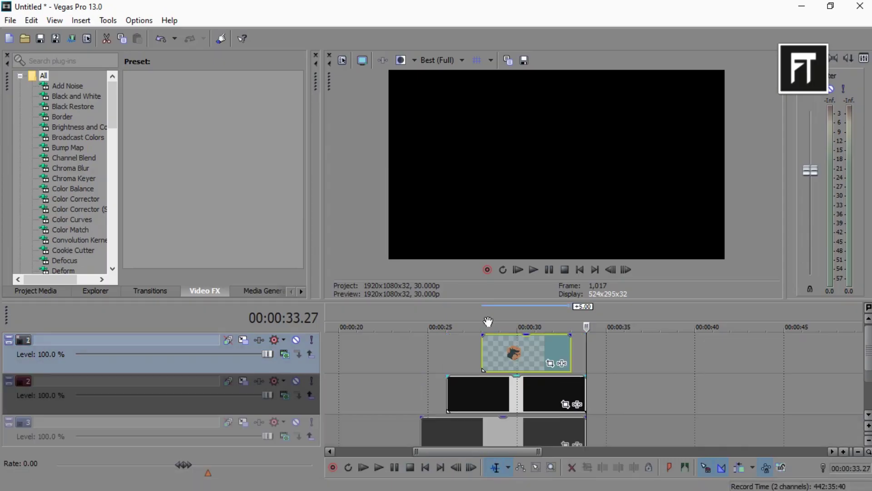
mouse_move(461, 486)
left_mouse_down()
mouse_move(497, 350)
mouse_move(460, 351)
left_mouse_up()
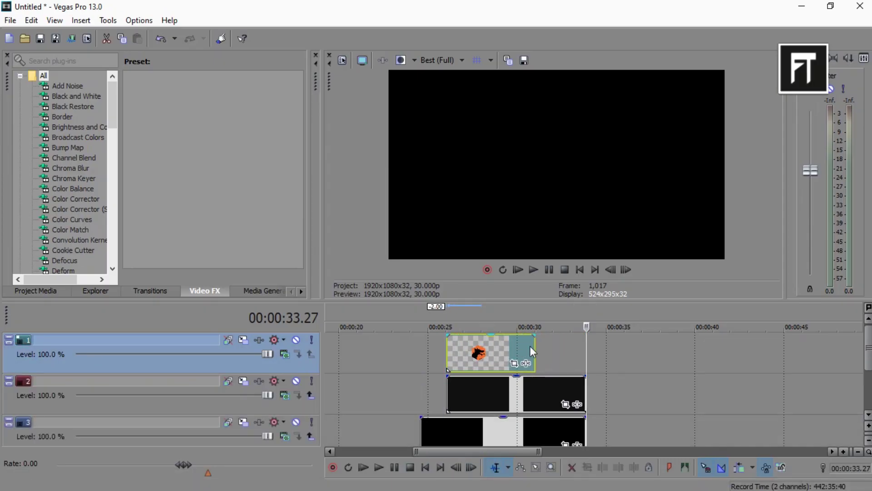
left_click_drag(534, 346, 585, 346)
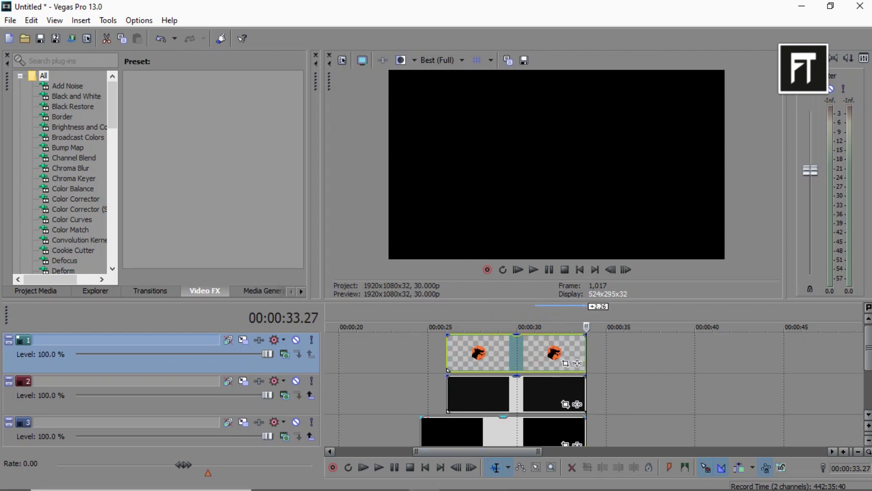
Step: Add sparks.mp4 to a new track and delete its audio track
left_click(362, 480)
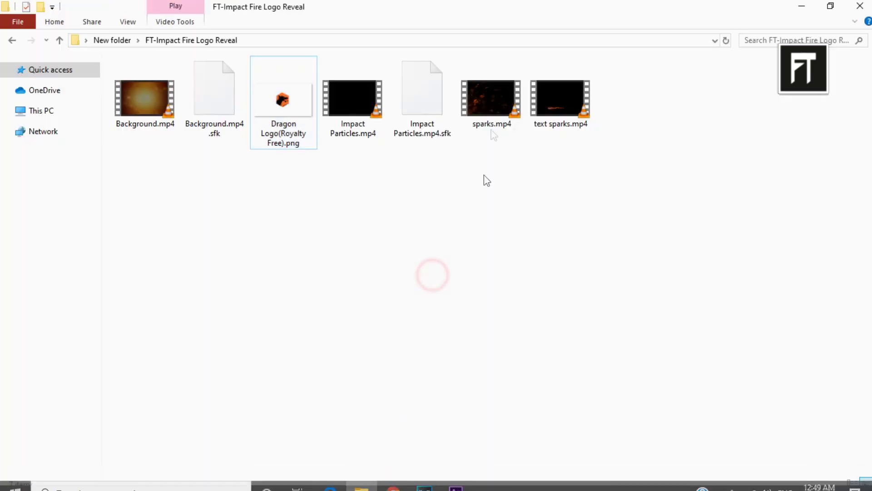
mouse_move(493, 111)
left_mouse_down()
mouse_move(436, 481)
mouse_move(475, 325)
mouse_move(452, 314)
left_mouse_up()
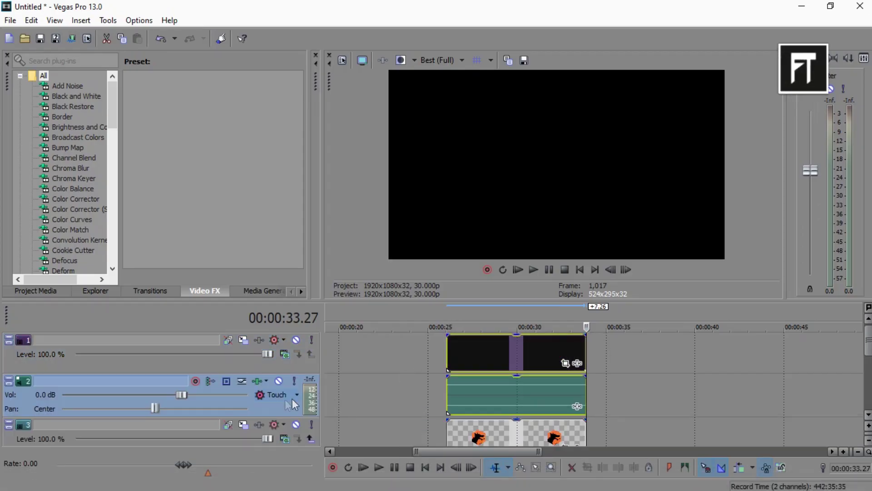
right_click(280, 407)
left_click(314, 173)
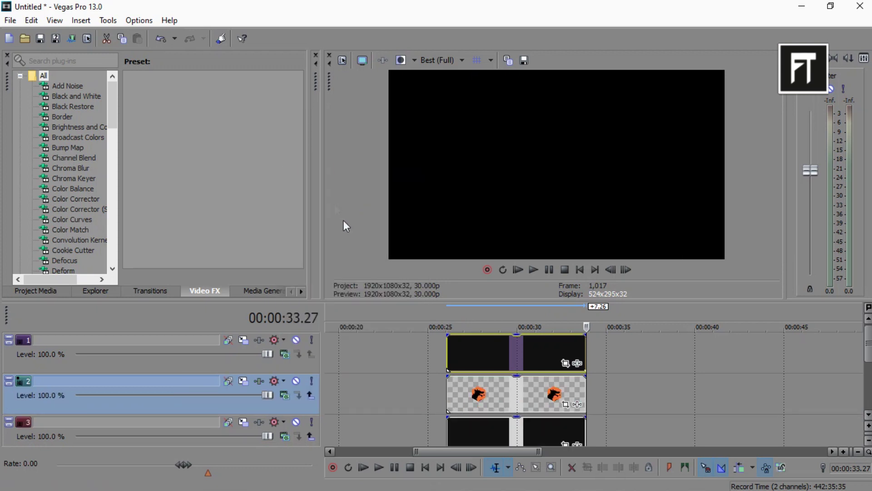
Step: Place a trimmed (Legacy) Text Default Text title event on the timeline
left_click(267, 293)
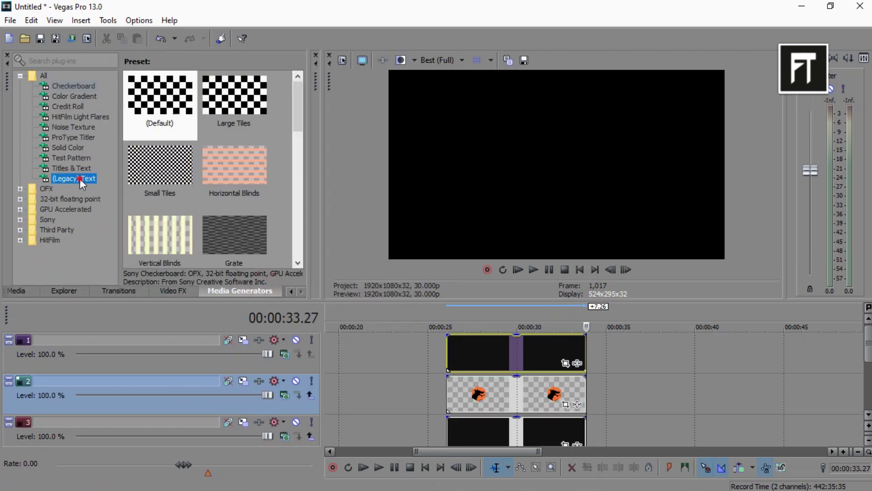
left_click_drag(156, 118, 278, 215)
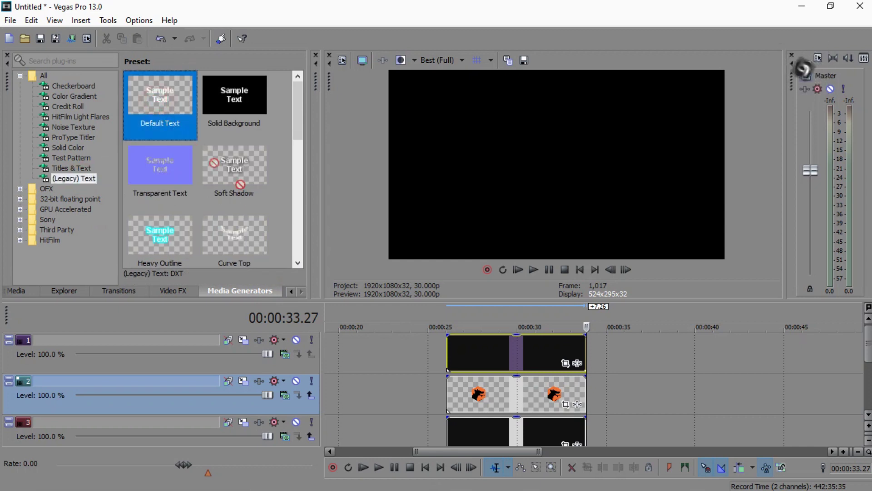
left_click_drag(453, 315, 452, 315)
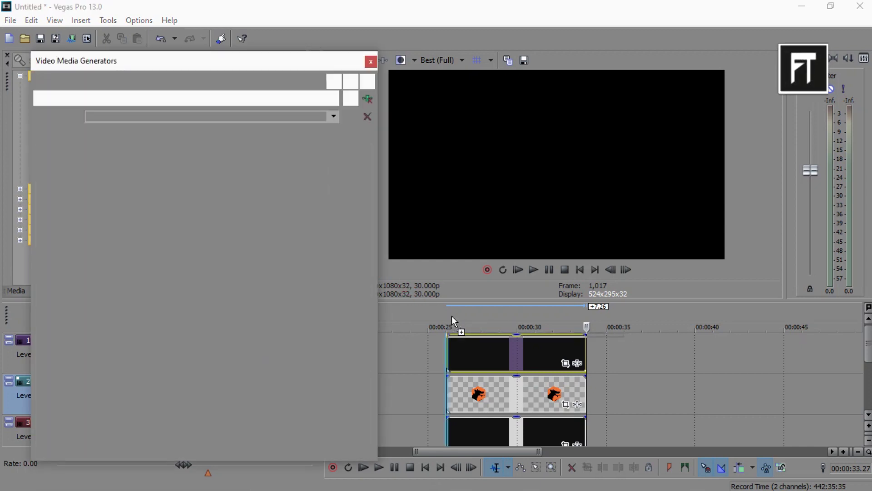
right_click(613, 351)
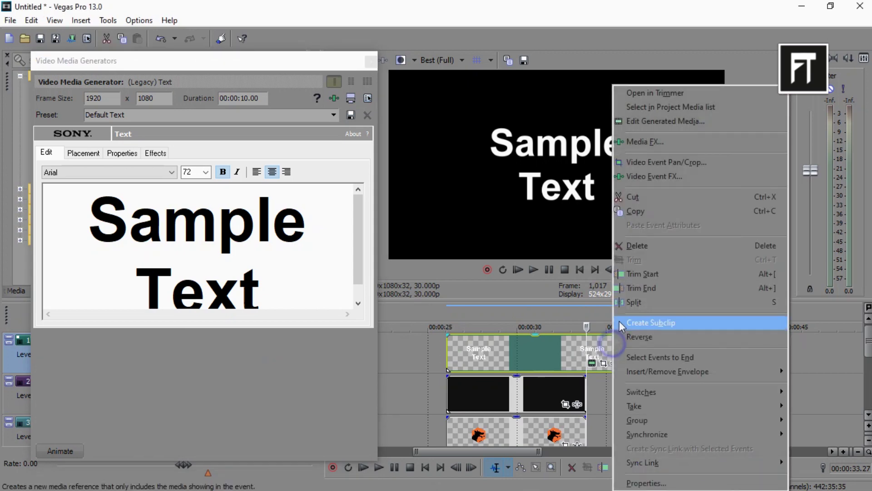
left_click(645, 273)
left_click_drag(647, 306, 611, 312)
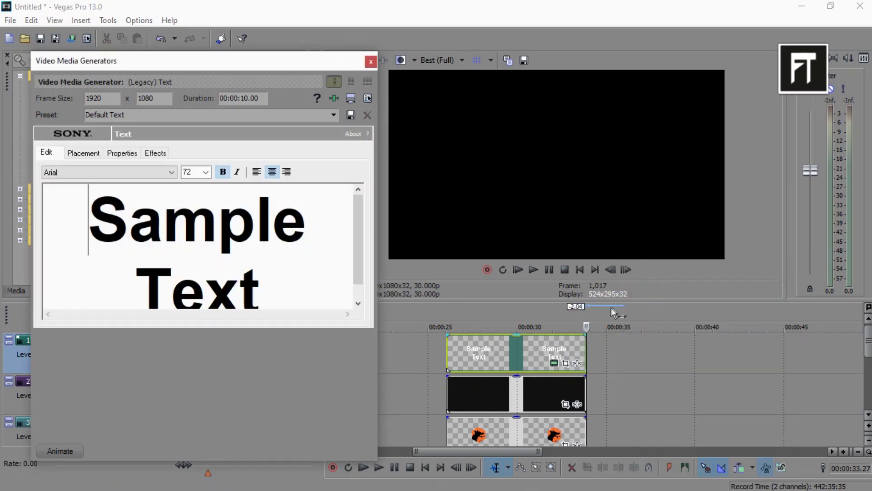
left_click(371, 63)
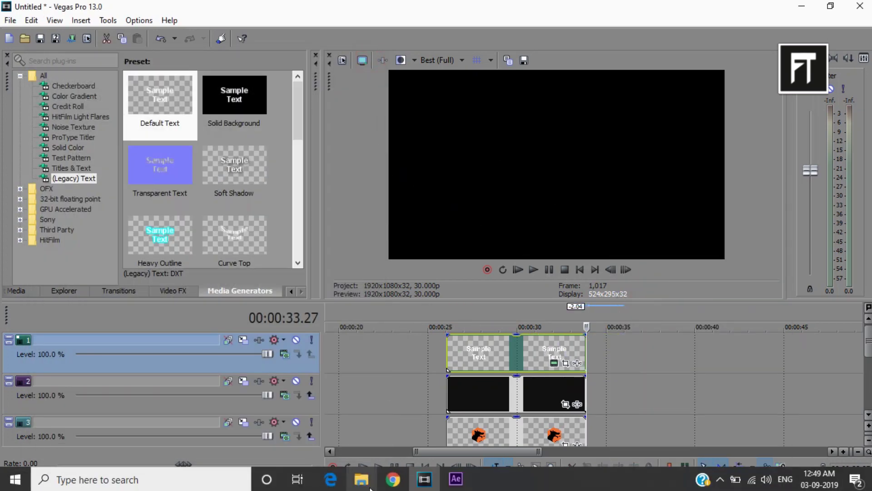
Step: Add text sparks.mp4 to the timeline from the media folder
left_click(371, 485)
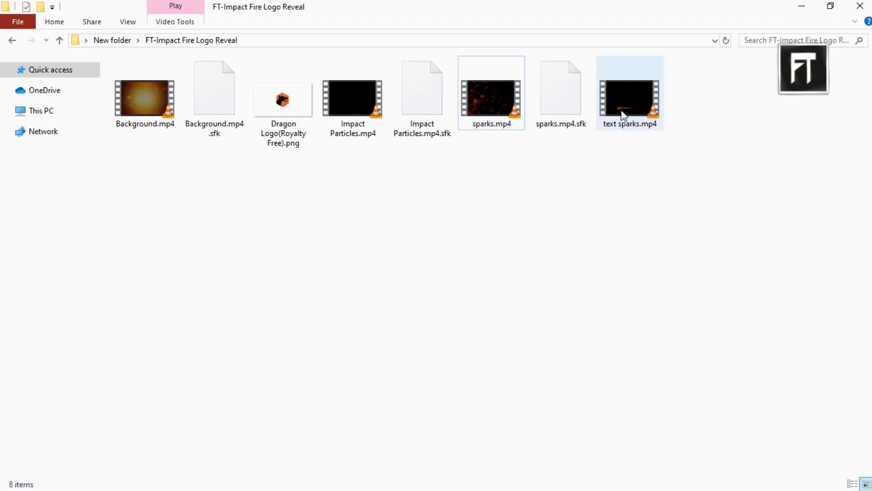
mouse_move(619, 109)
left_mouse_down()
mouse_move(665, 300)
mouse_move(431, 485)
left_mouse_up()
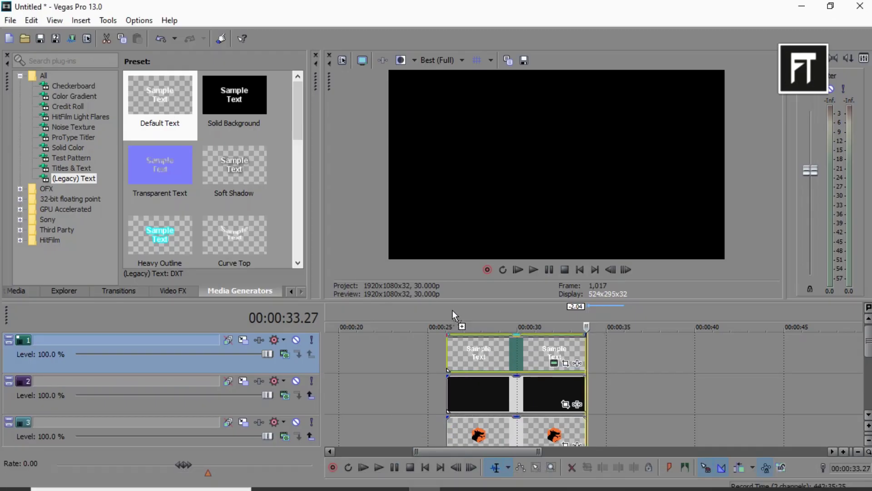
left_click_drag(431, 485, 453, 310)
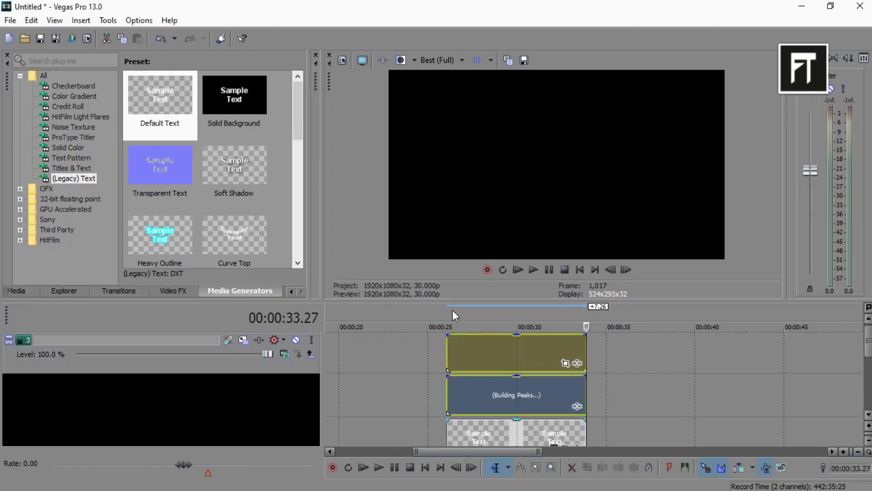
left_click(489, 349)
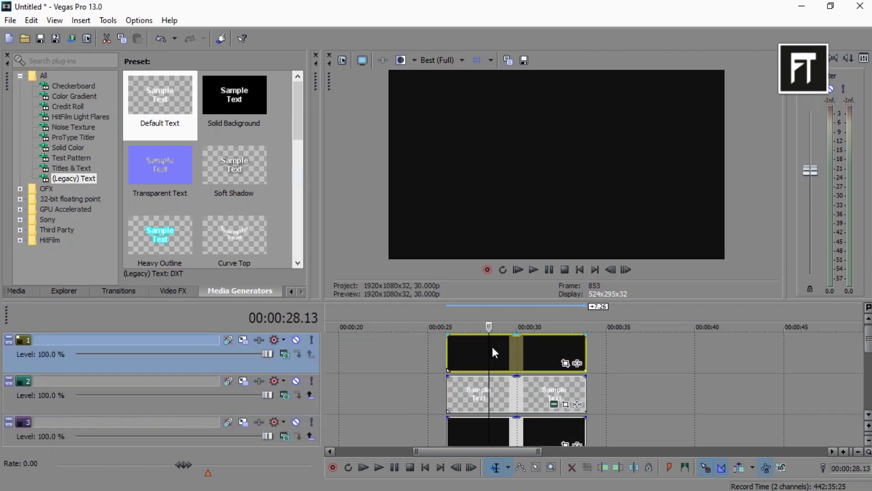
Step: Change the top two tracks' compositing modes and move the text clip after the logo clips
left_click(286, 357)
left_click(308, 170)
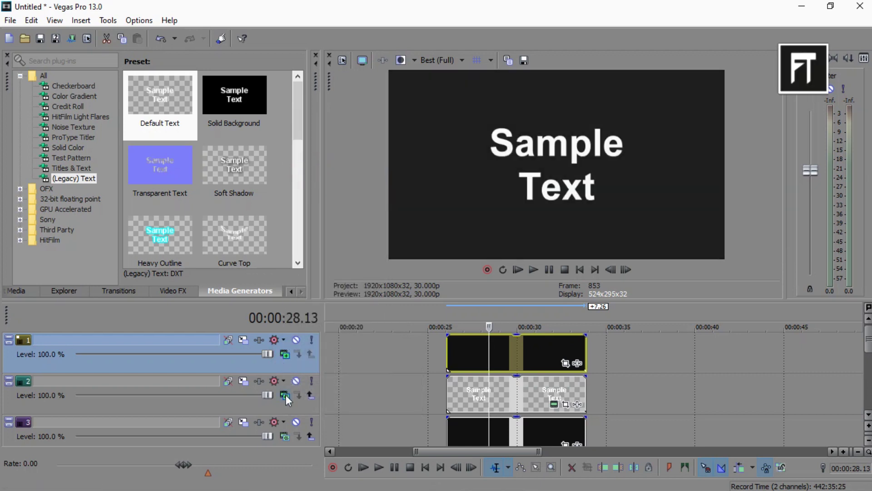
left_click(285, 398)
left_click(309, 212)
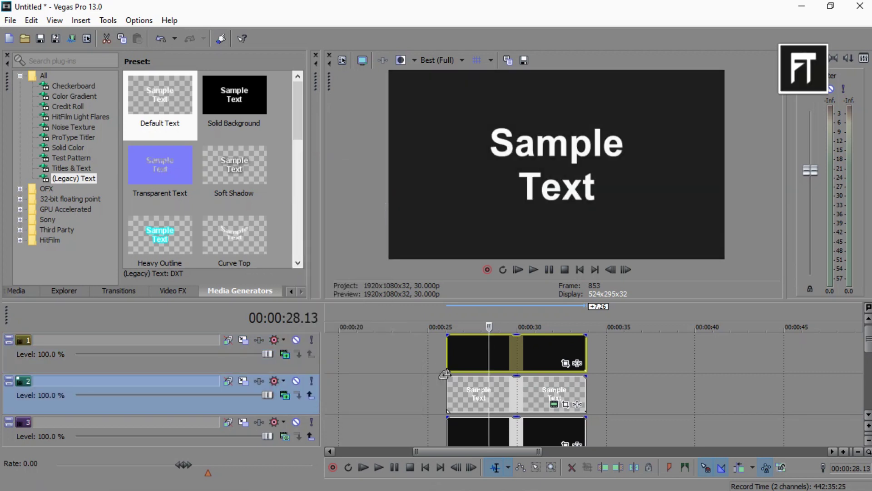
left_click_drag(531, 399, 656, 398)
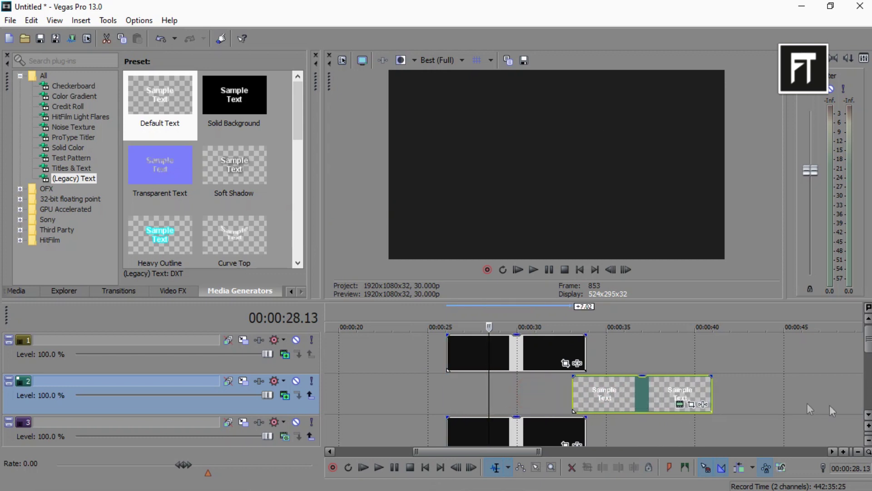
left_click(868, 414)
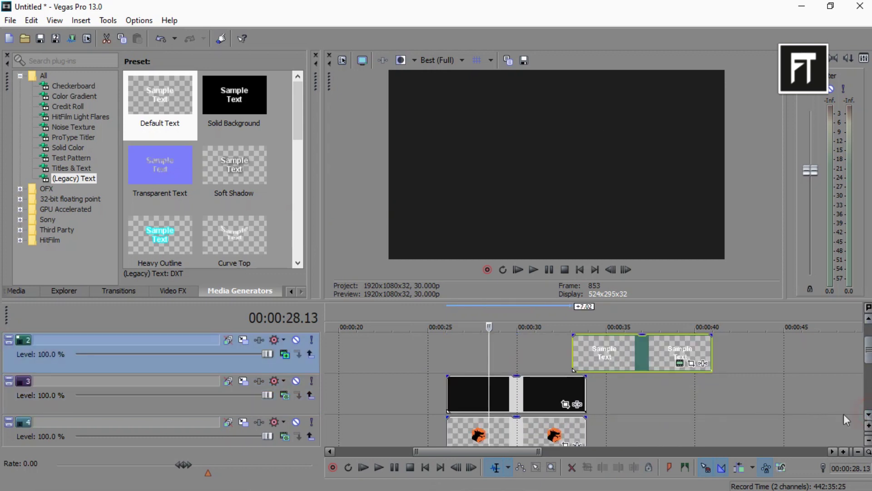
Step: Change track 3's compositing mode, set track 5 to Multiply (Mask) and track 4 to Source Alpha
left_click(286, 396)
left_click(301, 218)
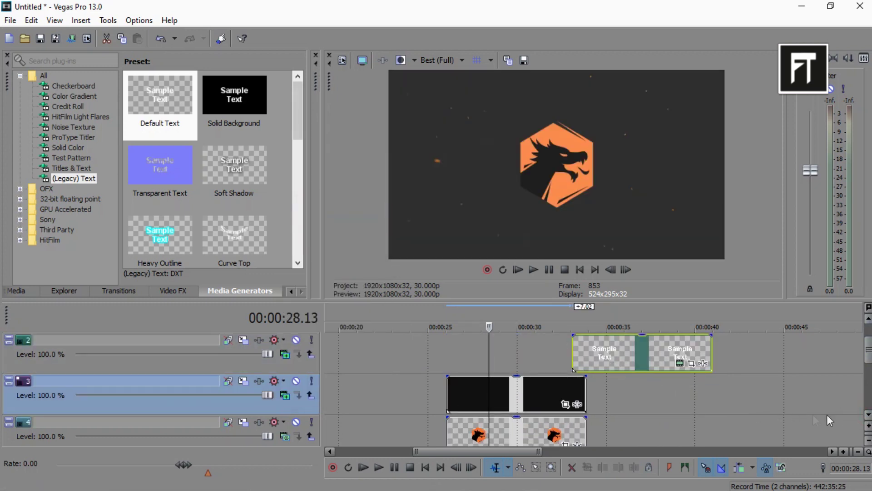
left_click(868, 414)
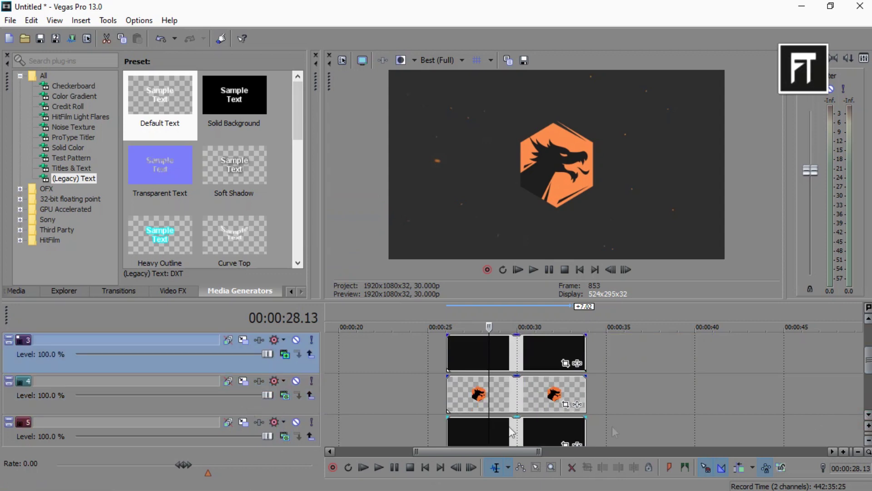
left_click(868, 415)
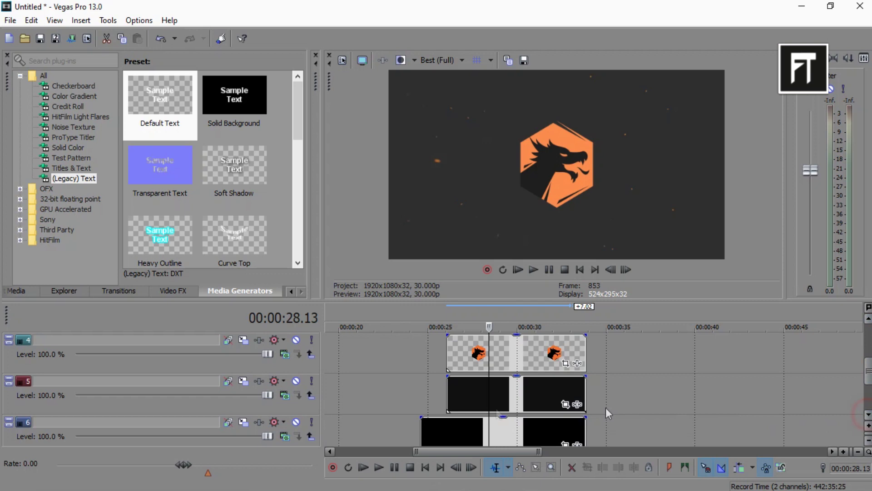
left_click(286, 395)
left_click(306, 235)
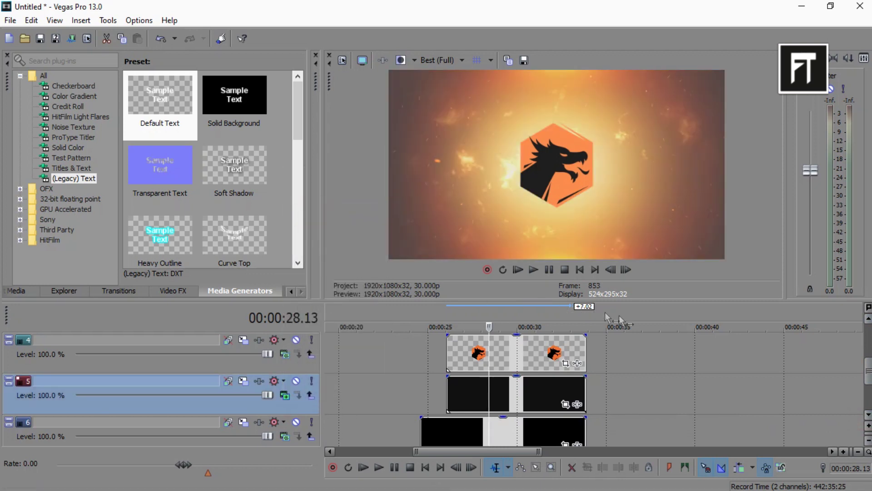
left_click(868, 318)
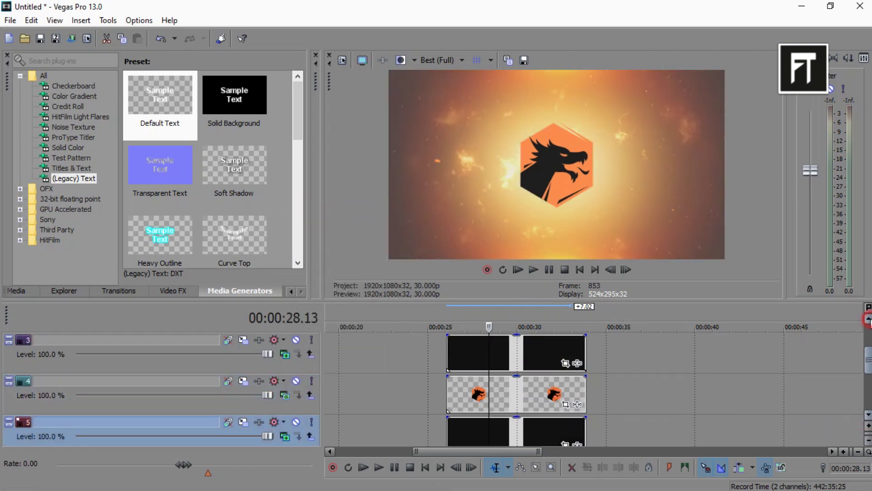
left_click(286, 397)
left_click(318, 252)
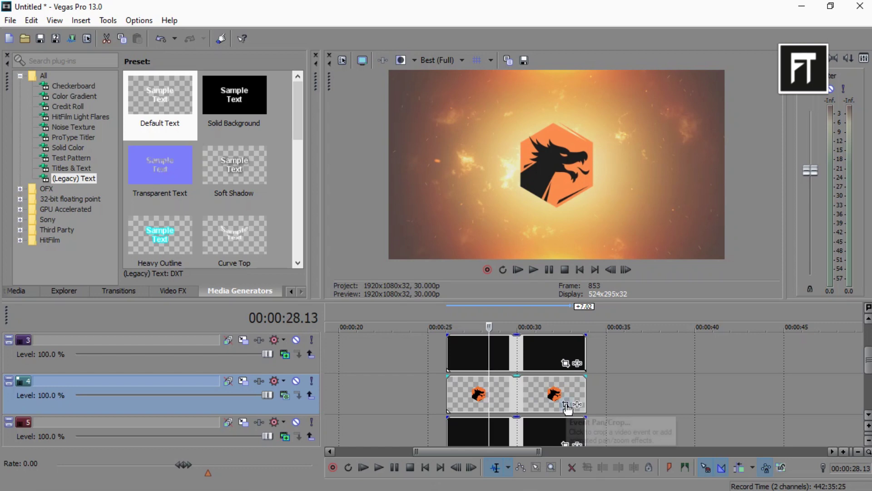
Step: Keyframe the logo's Pan/Crop: small at 0s, then enlarged and rotated at 00:00:00.29
left_click(565, 406)
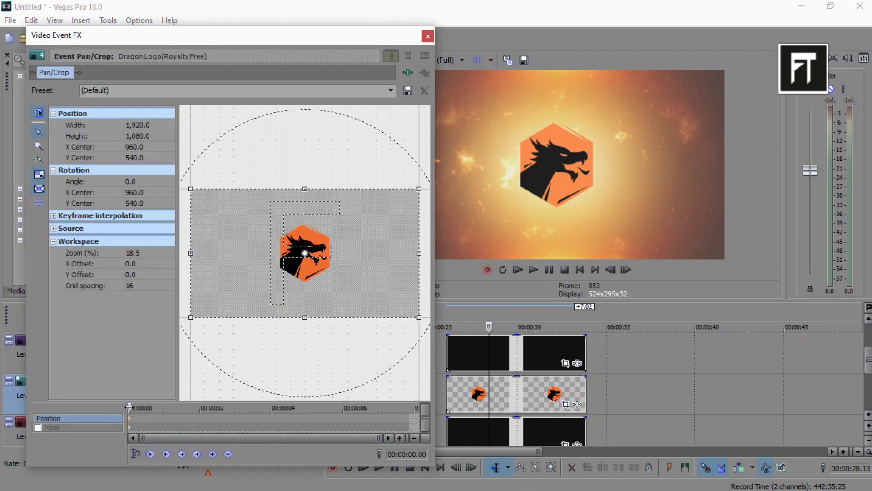
left_click_drag(415, 317, 443, 358)
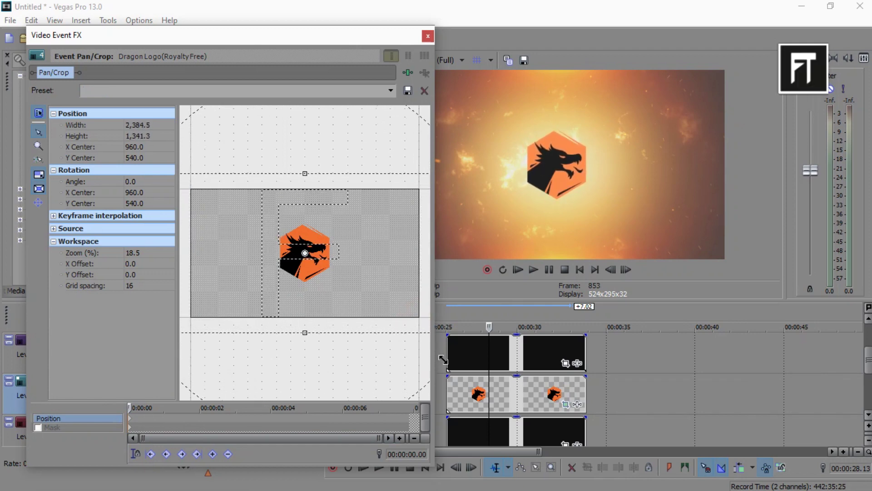
left_click(173, 408)
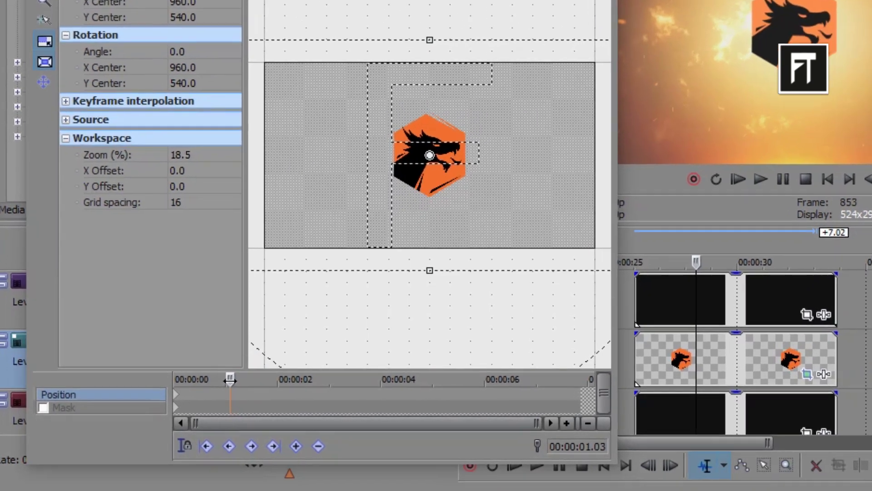
left_click_drag(217, 388, 204, 389)
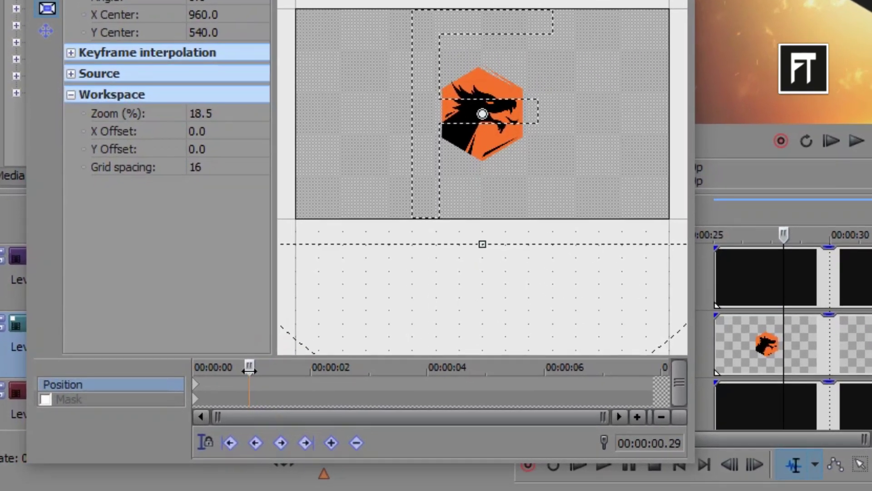
left_click(329, 442)
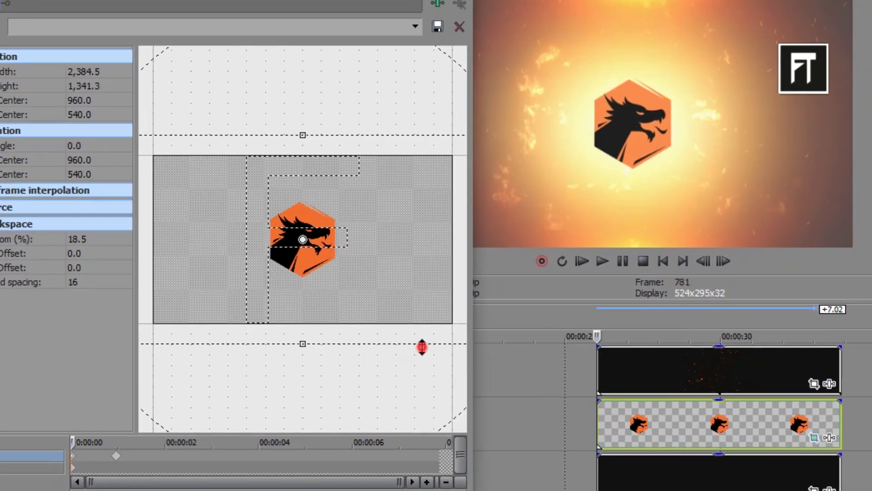
left_click_drag(422, 347, 375, 295)
mouse_move(416, 243)
left_mouse_down()
mouse_move(395, 204)
mouse_move(345, 182)
mouse_move(353, 185)
left_mouse_up()
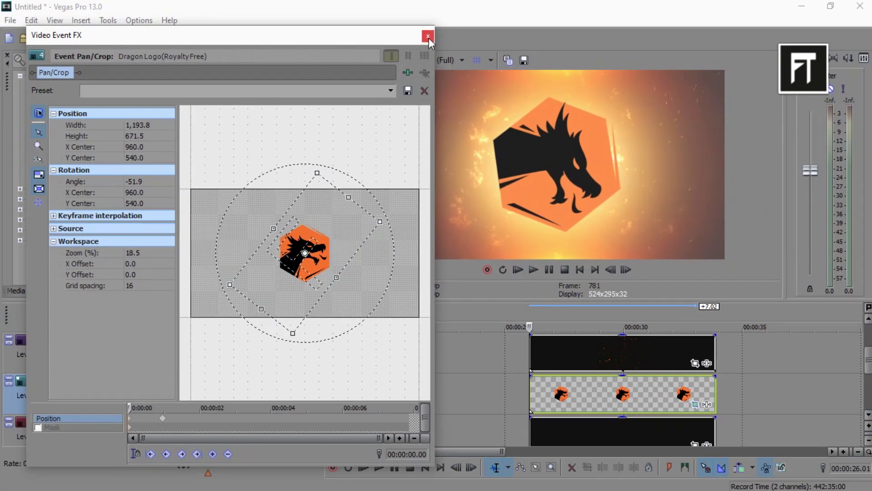
Step: Apply the Flash > Soft Flash preset to the logo clip's start and shorten its fade-in
left_click(429, 36)
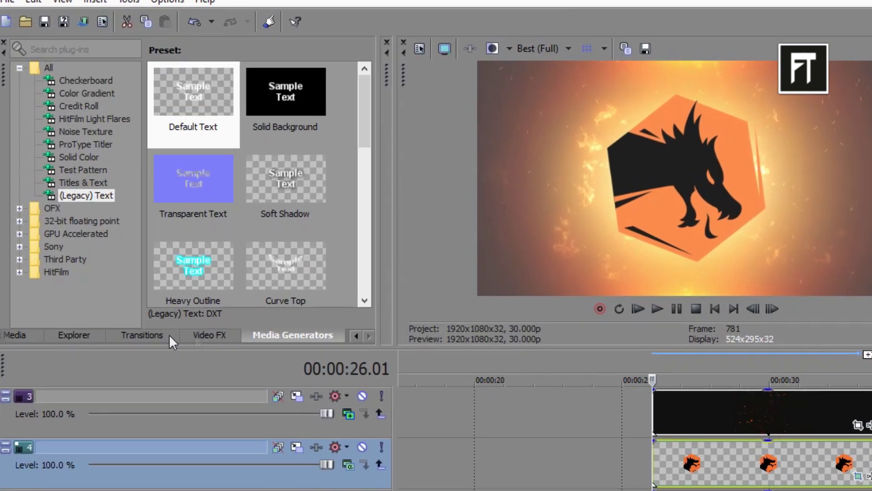
left_click(169, 334)
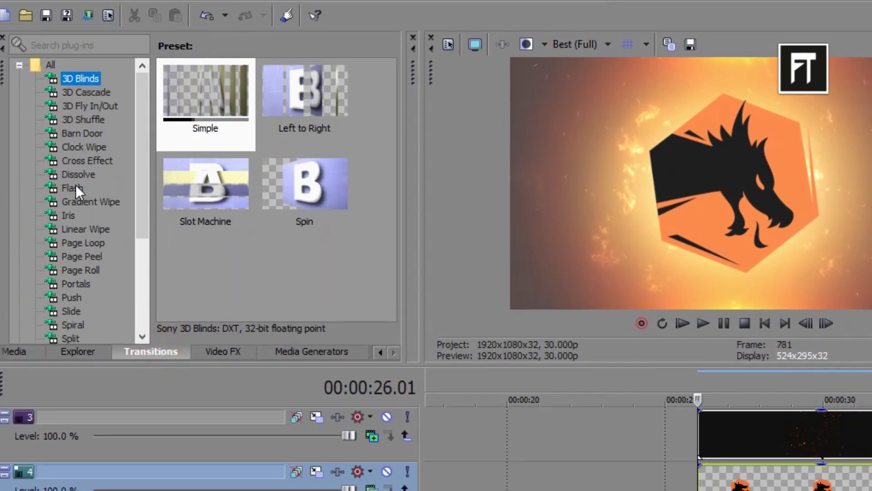
left_click(75, 185)
left_click_drag(198, 202, 432, 432)
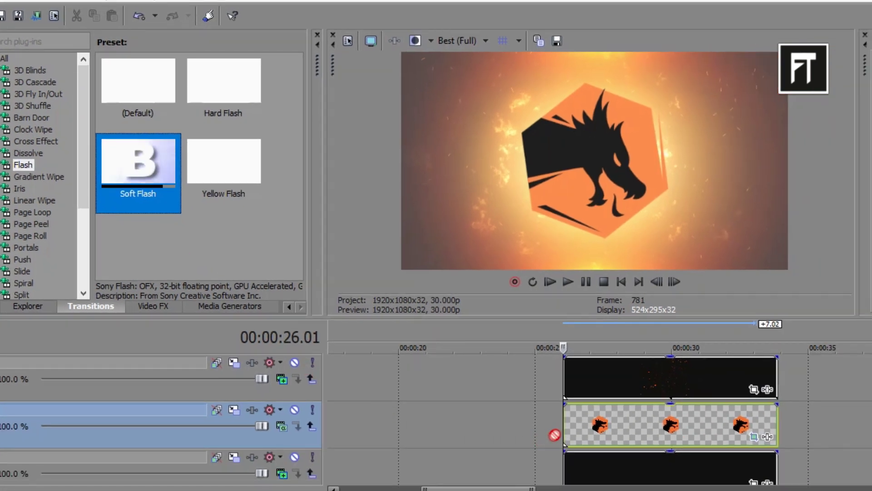
left_click_drag(555, 435, 566, 425)
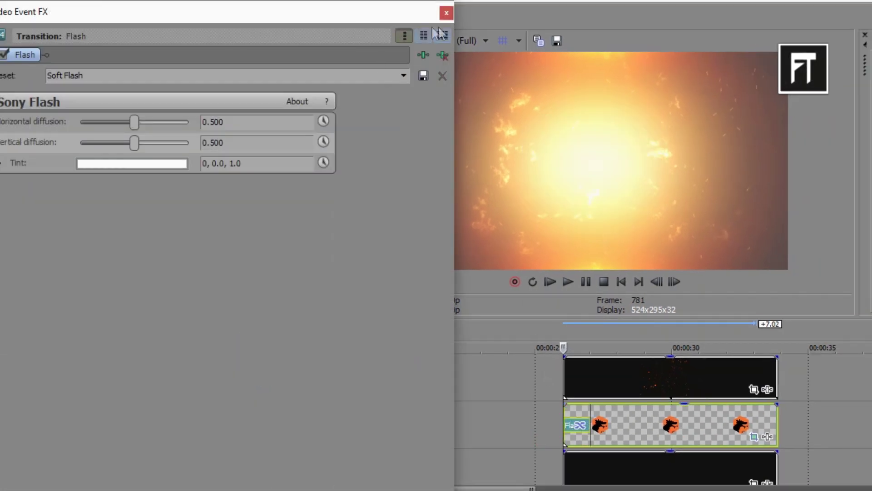
left_click(446, 13)
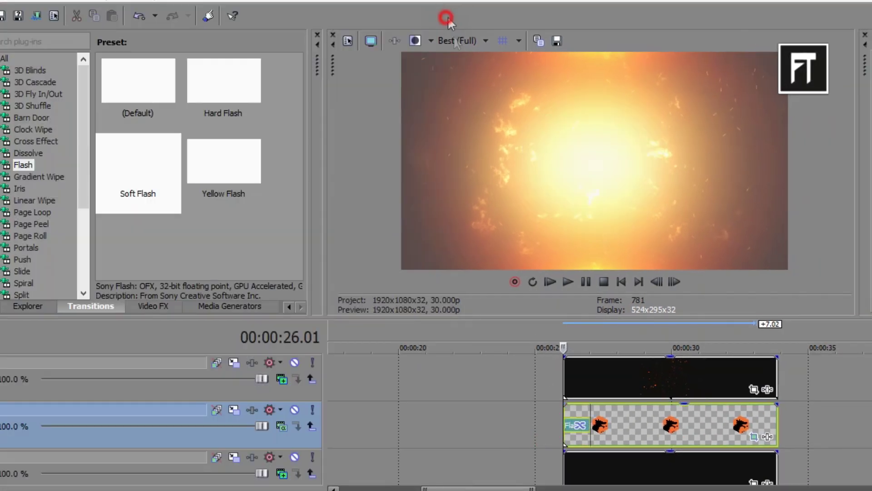
scroll(672, 391, "up", 3)
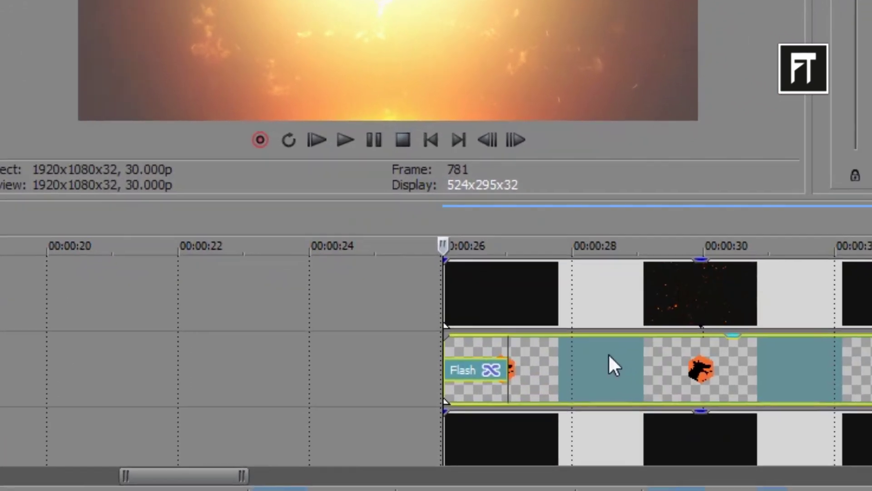
scroll(471, 324, "up", 2)
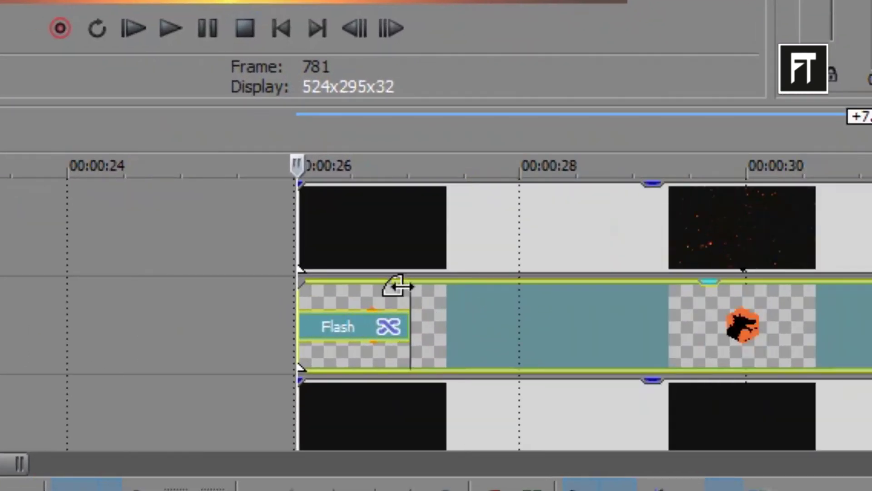
left_click_drag(407, 288, 341, 288)
scroll(331, 306, "down", 3)
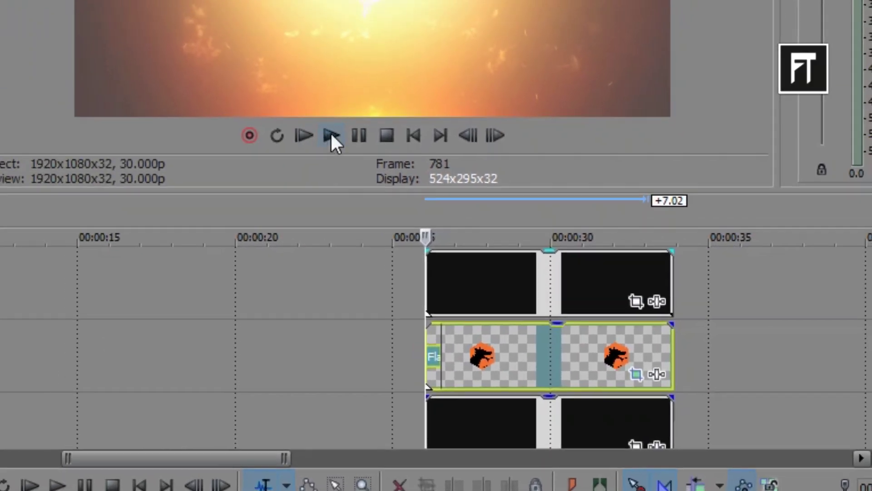
Step: Play the reveal from just before the logo clip, pausing near the 30-second mark
left_click(513, 256)
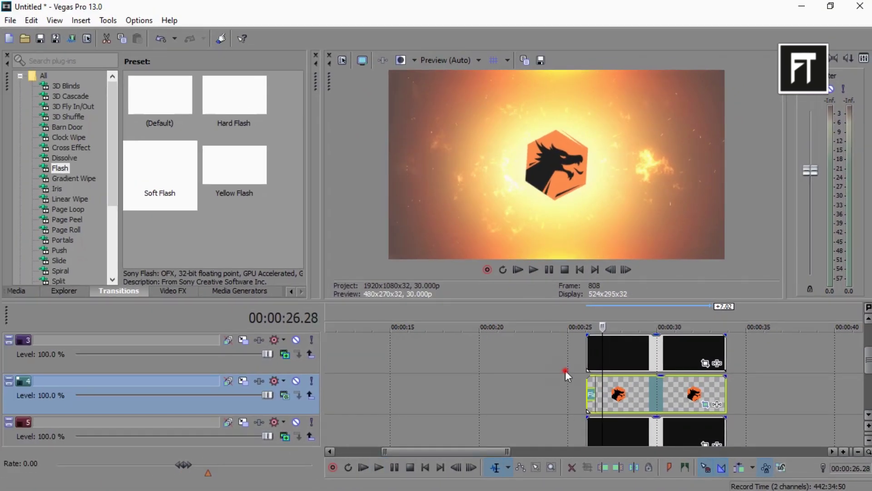
left_click(566, 370)
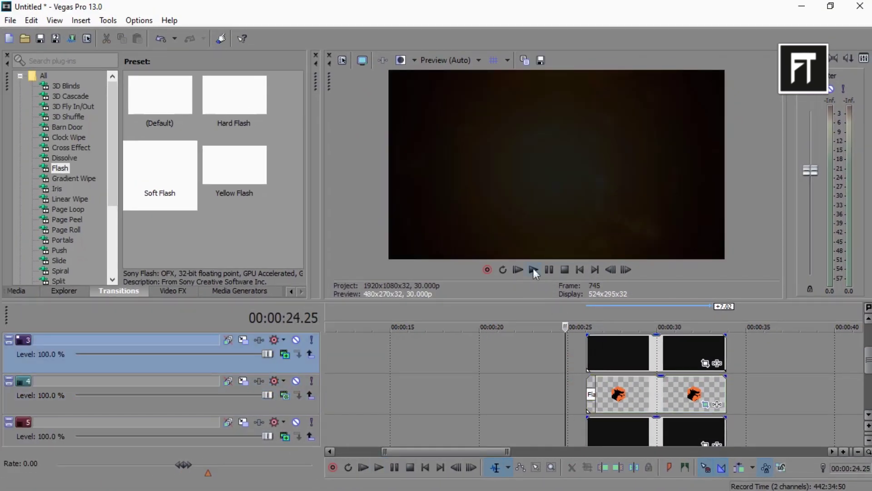
left_click(532, 266)
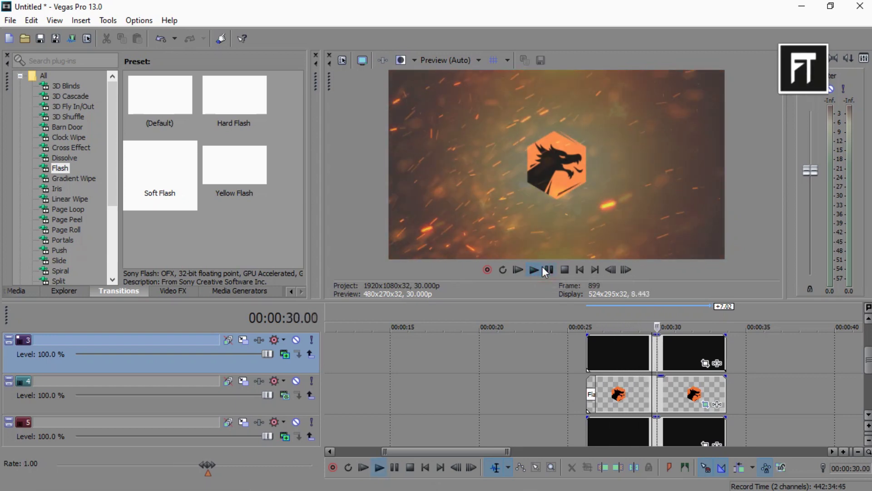
left_click(548, 270)
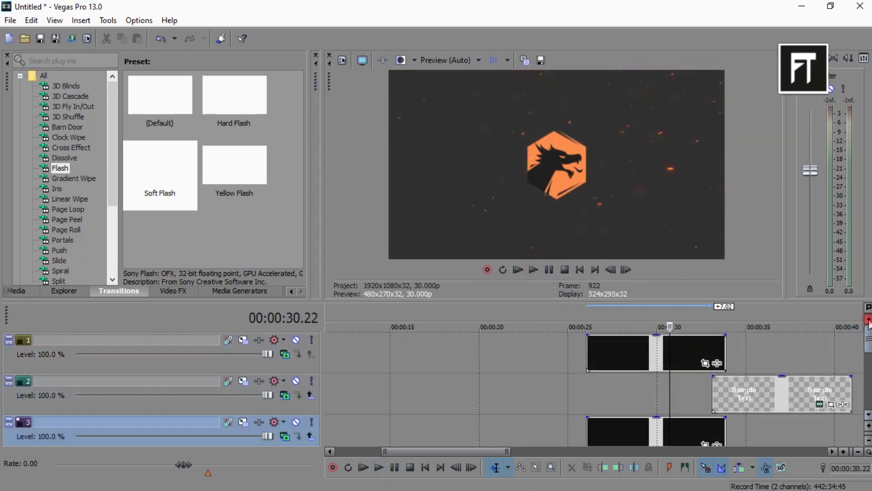
Step: Start the Sample Text clip near 30 seconds and trim it to end with the videos
left_click_drag(727, 394, 607, 395)
right_click(697, 395)
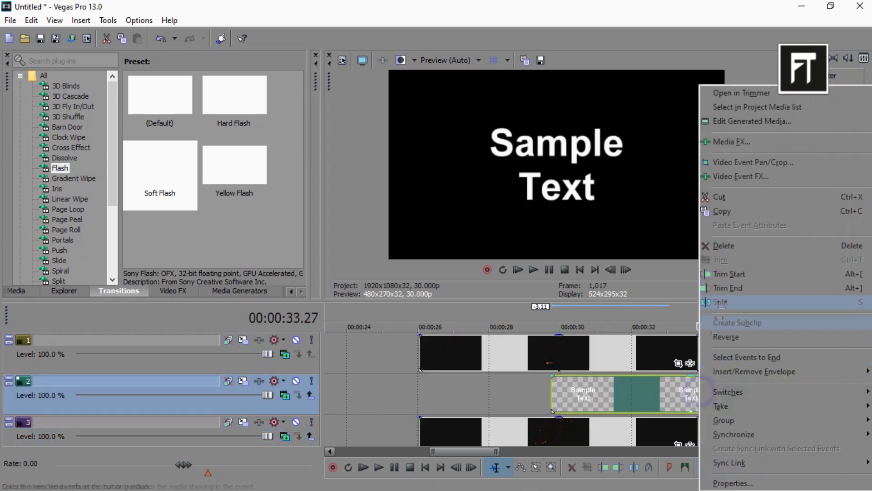
left_click(749, 299)
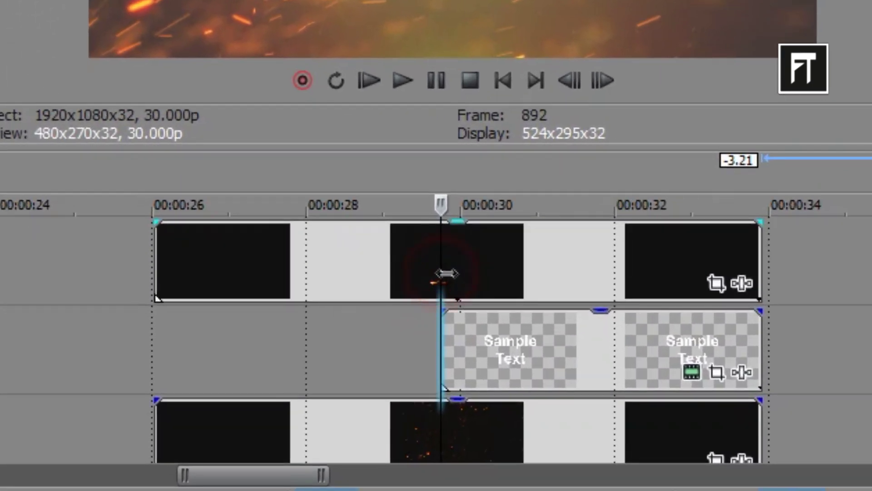
left_click(502, 314)
Step: Change the title text to DRAGON in the Leelawadee UI Semilight font
left_click(692, 372)
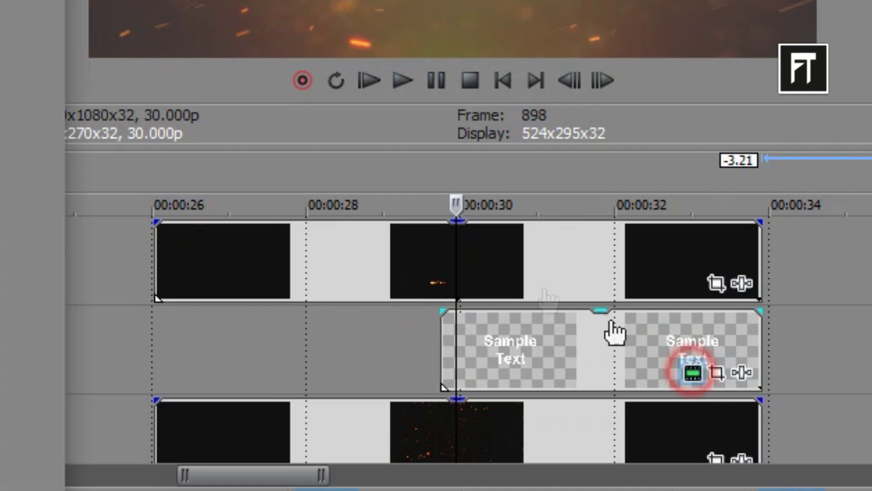
scroll(205, 278, "down", 2)
left_click(211, 292)
key("ctrl+a")
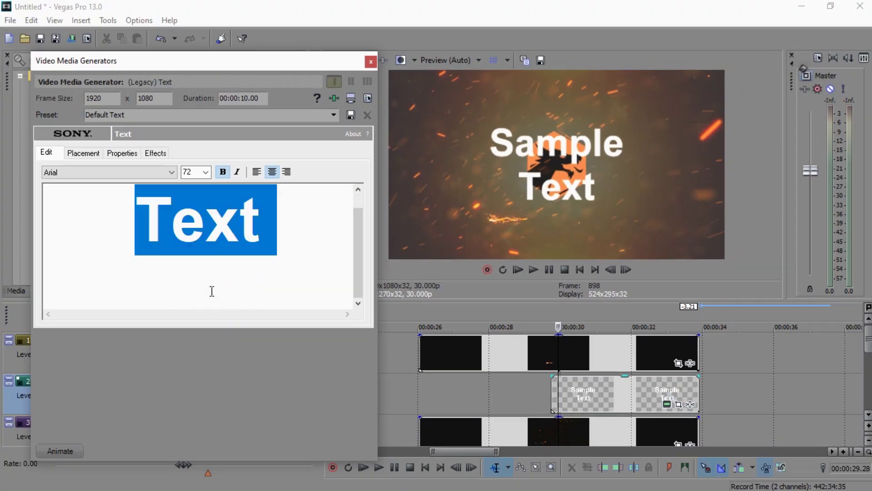
type("DRAGON")
key("ctrl+a")
left_click(102, 173)
left_click(95, 384)
key("Down")
key("Down")
key("Down")
key("Down")
key("Down")
key("Down")
key("Down")
key("Down")
key("Down")
key("Down")
key("Down")
left_click(118, 175)
left_click(105, 266)
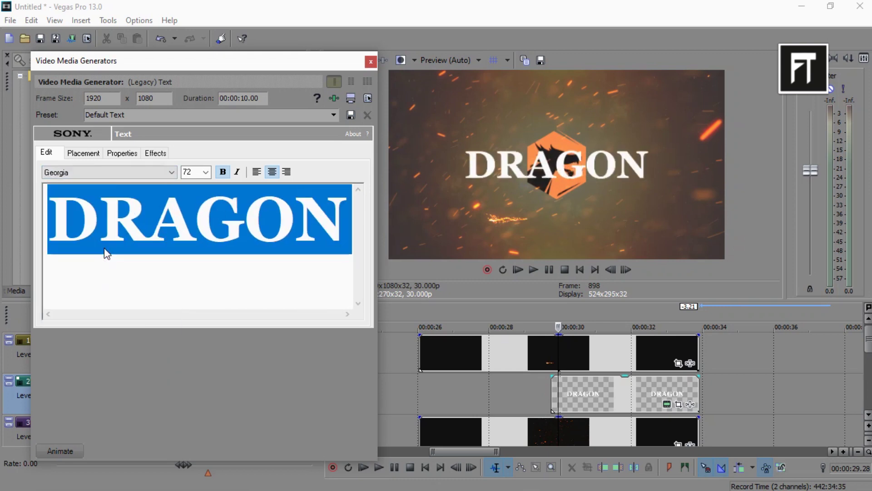
key("Down")
key("Down")
key("Down")
key("Down")
key("Down")
key("Down")
key("Down")
key("Down")
key("Down")
key("Down")
key("Down")
key("Down")
key("Down")
key("Down")
key("Down")
key("Down")
key("Down")
Step: Set the DRAGON title's font size to 36
key("Tab")
key("alt+Down")
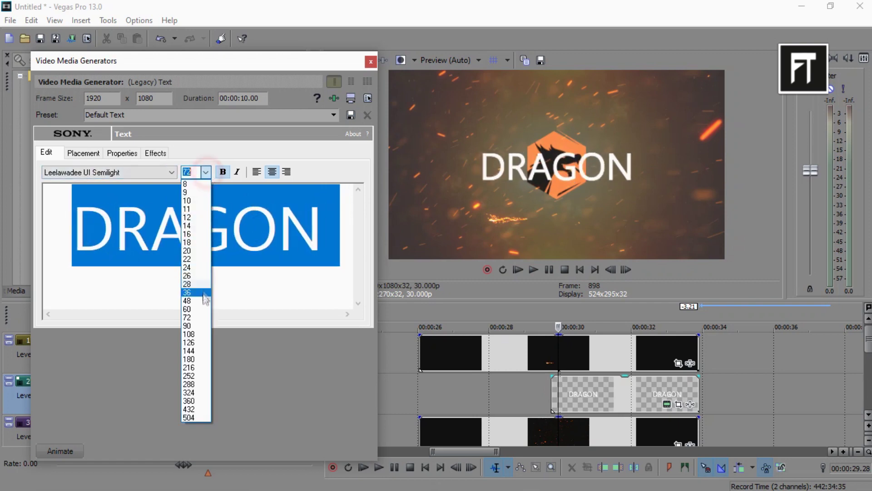
key("Up")
key("Up")
key("Return")
key("alt+Down")
Step: Increase DRAGON's letter tracking and lower its placement beneath the logo
left_click(156, 152)
left_click(123, 152)
mouse_move(123, 283)
left_mouse_down()
mouse_move(137, 282)
mouse_move(126, 276)
left_mouse_up()
left_click(83, 154)
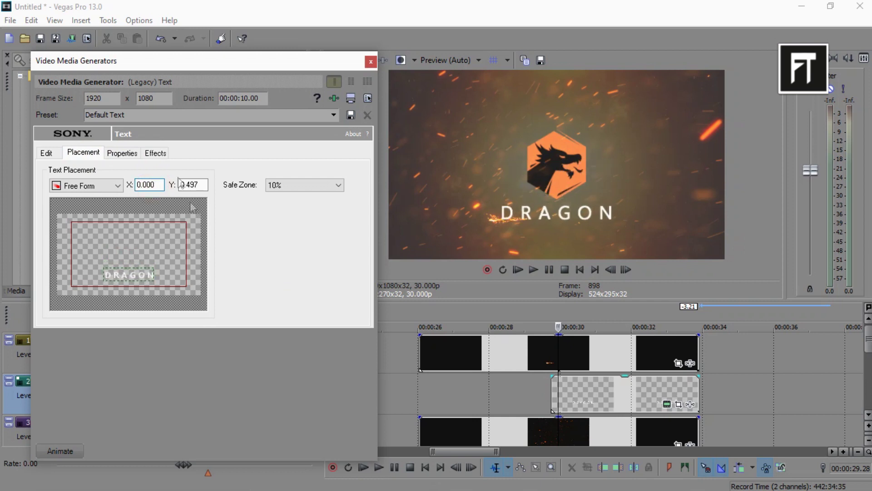
left_click(565, 358)
left_click(565, 358)
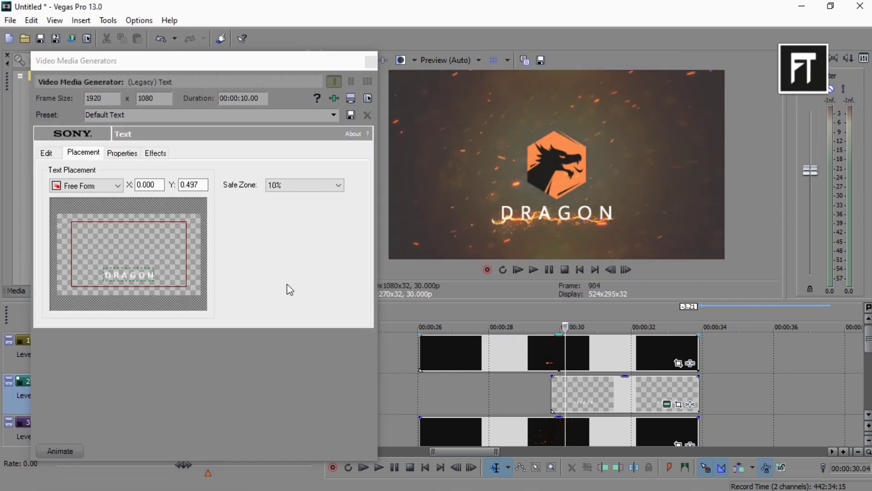
left_click_drag(119, 273, 121, 277)
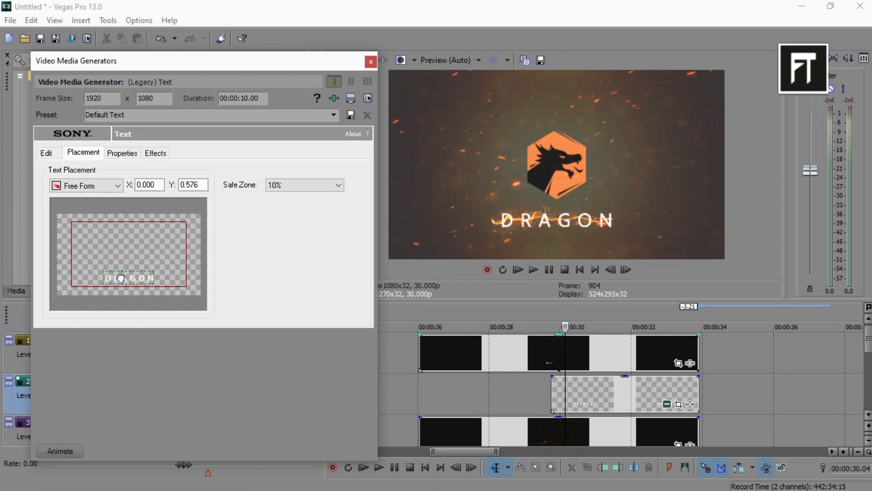
Step: Mask the DRAGON clip with an ellipse over D, widened across the word at a later keyframe
left_click(370, 62)
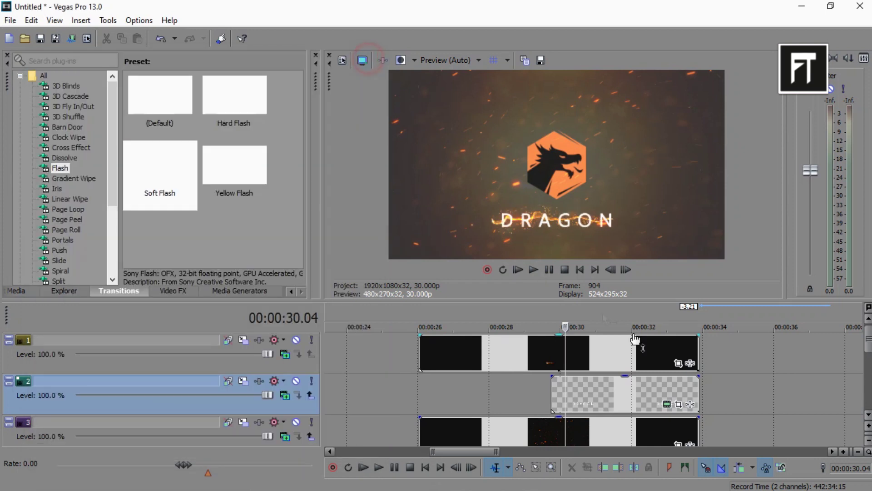
left_click(679, 404)
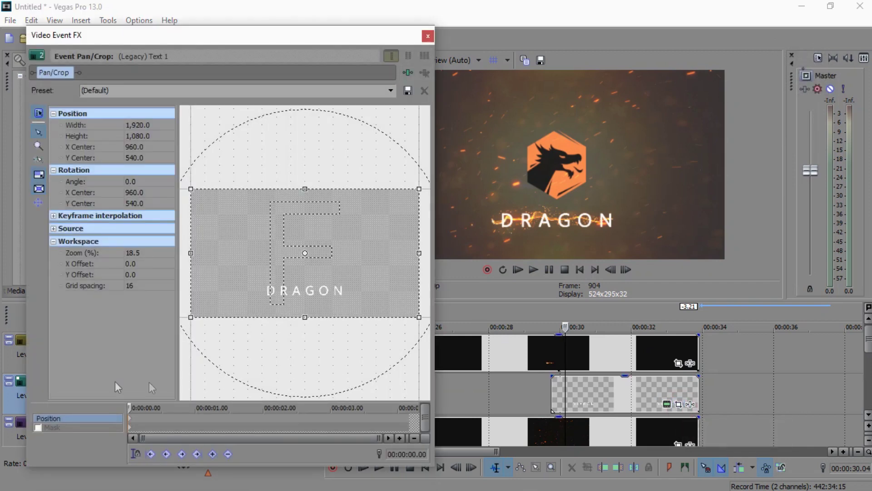
left_click(38, 427)
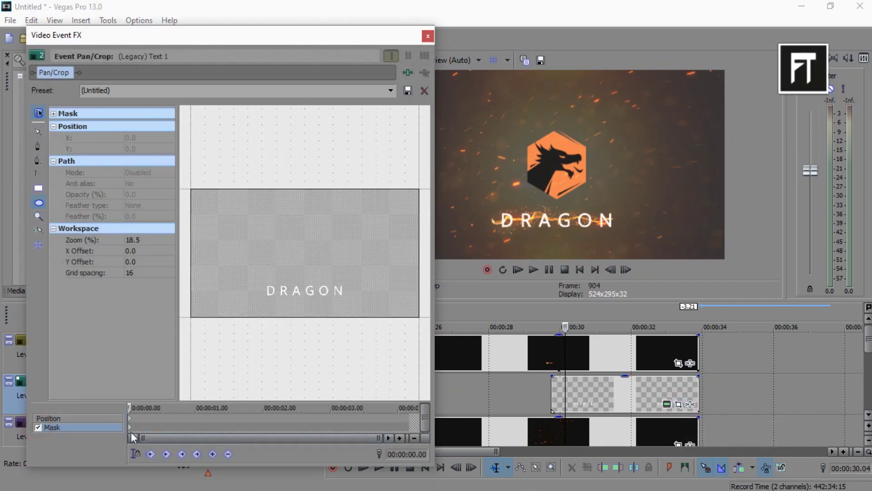
scroll(239, 340, "up", 2)
scroll(238, 334, "up", 1)
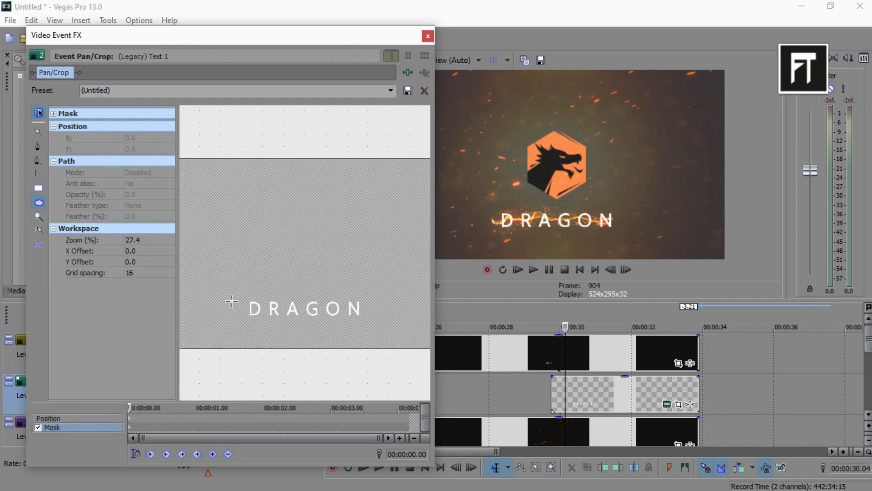
left_click_drag(232, 302, 243, 318)
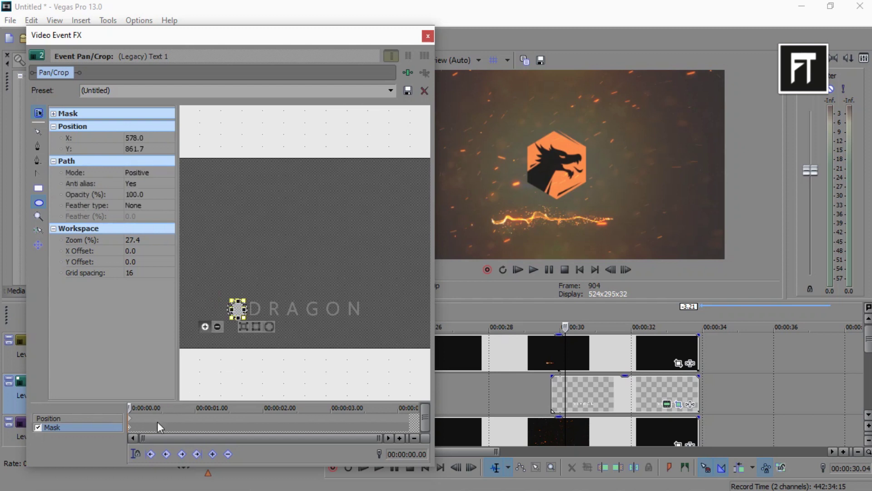
left_click_drag(131, 408, 151, 408)
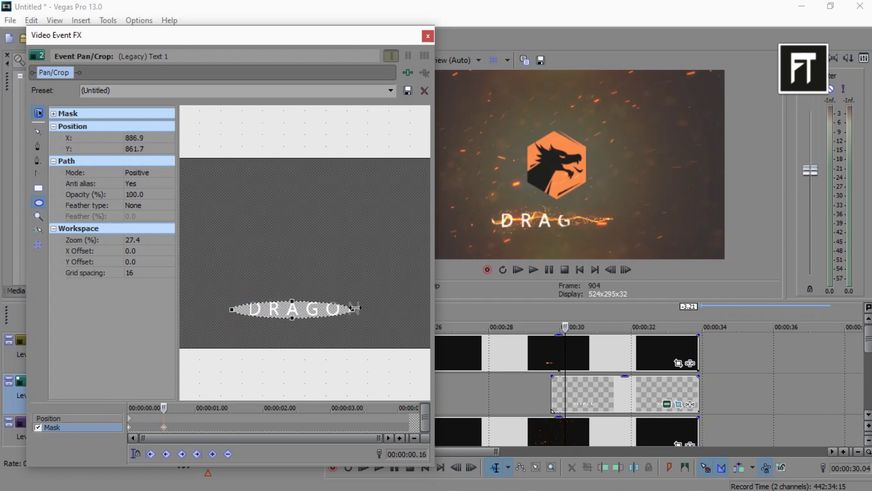
scroll(282, 347, "up", 3)
mouse_move(282, 347)
left_mouse_down()
mouse_move(288, 332)
mouse_move(302, 354)
left_mouse_up()
scroll(566, 389, "up", 4)
Step: Scrub the playhead through the start of the DRAGON text clip to preview the reveal
left_click(538, 387)
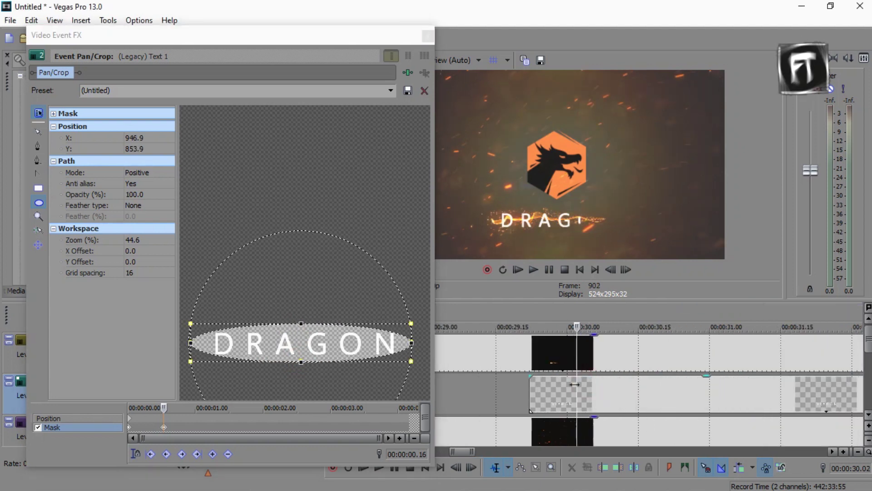
scroll(578, 391, "up", 3)
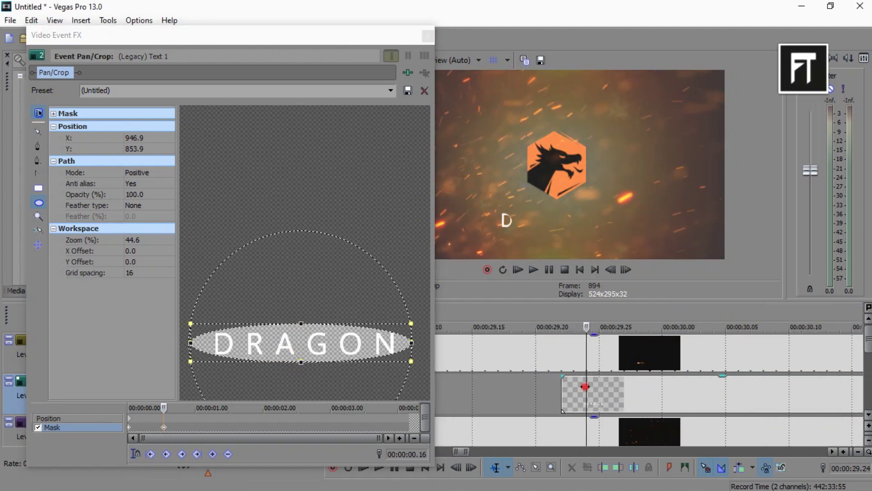
left_click(560, 388)
left_click(584, 390)
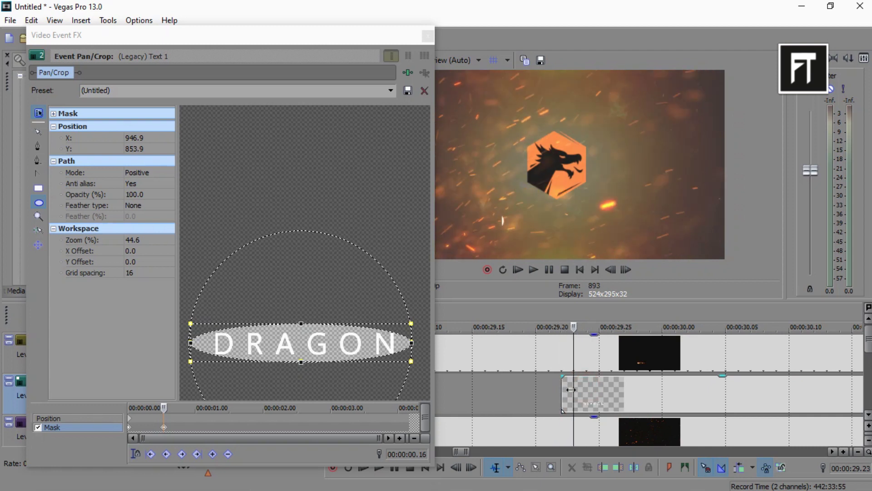
left_click(596, 390)
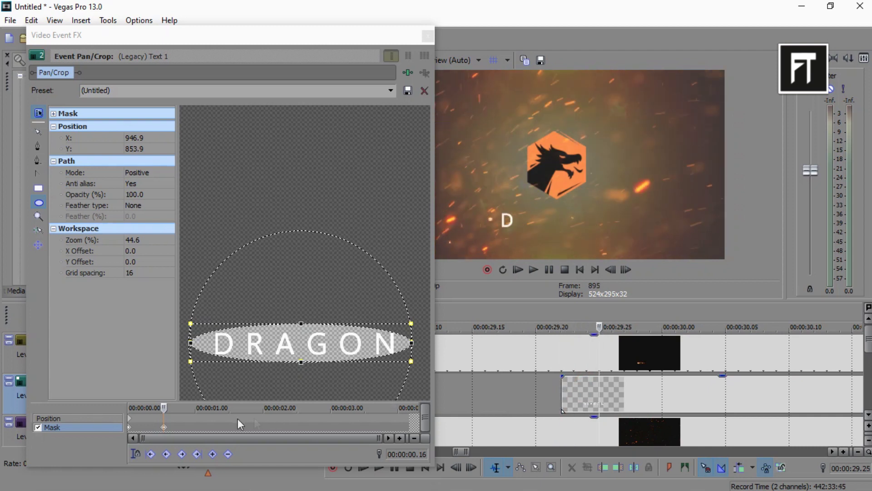
Step: Drag the mask's end keyframe later in the Pan/Crop keyframe row
left_click(165, 427)
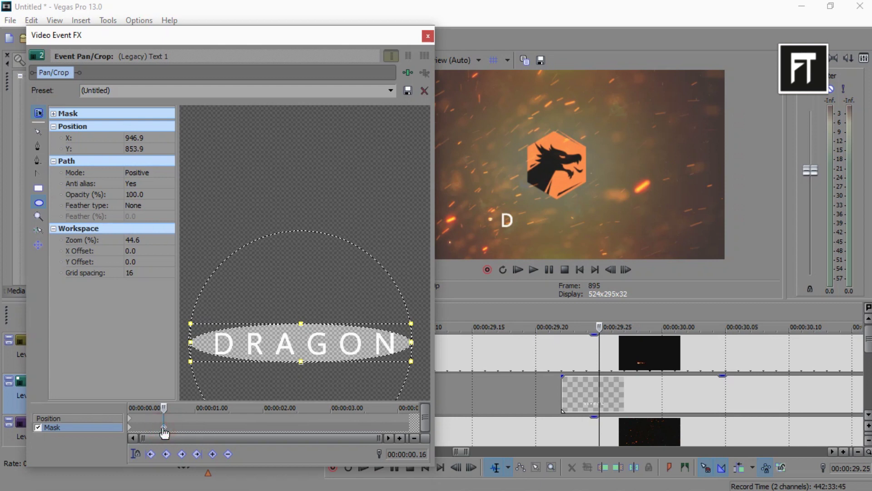
left_click_drag(166, 428, 184, 430)
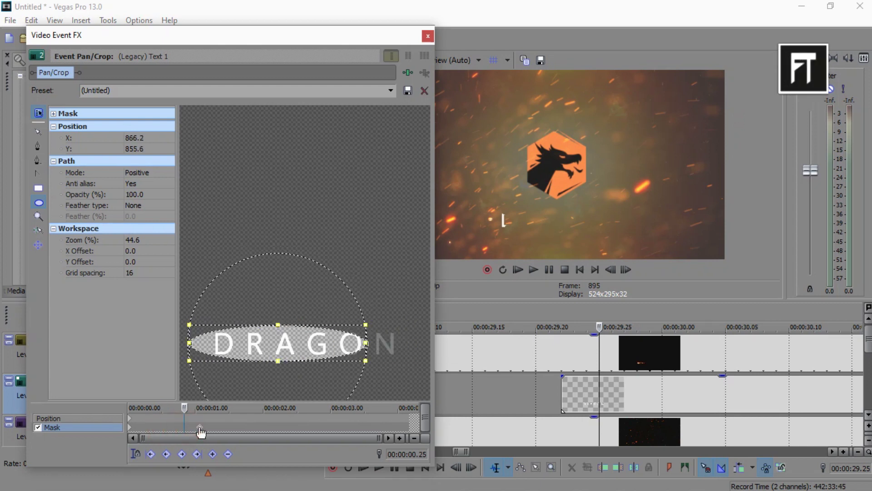
mouse_move(185, 430)
left_mouse_down()
mouse_move(208, 432)
mouse_move(175, 433)
left_mouse_up()
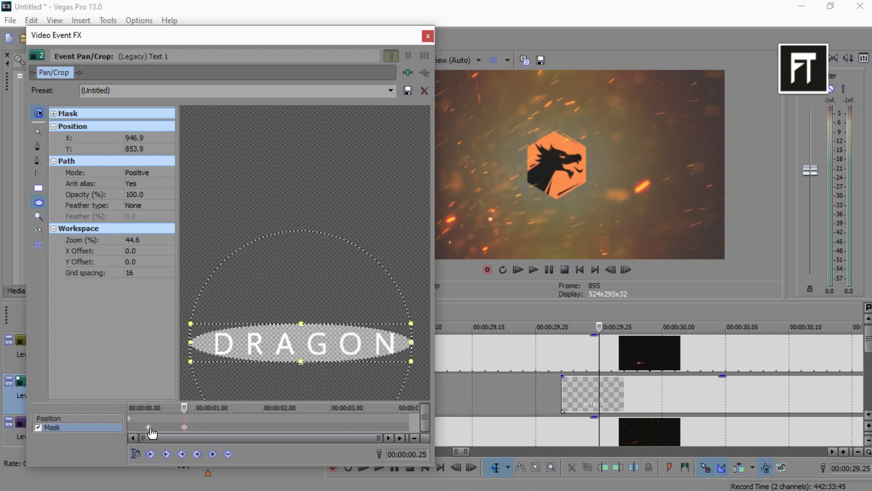
Step: Scrub through the DRAGON text clip to check the slower letter-by-letter reveal
left_click(601, 395)
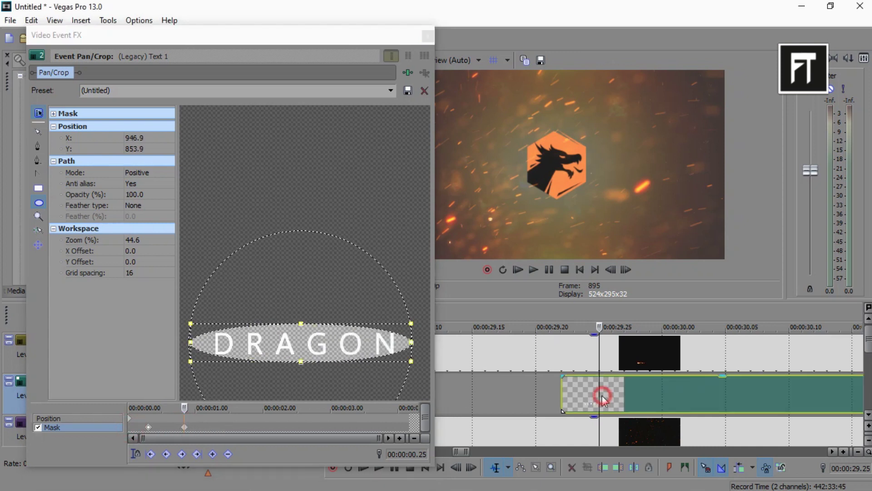
left_click(599, 393)
left_click(587, 388)
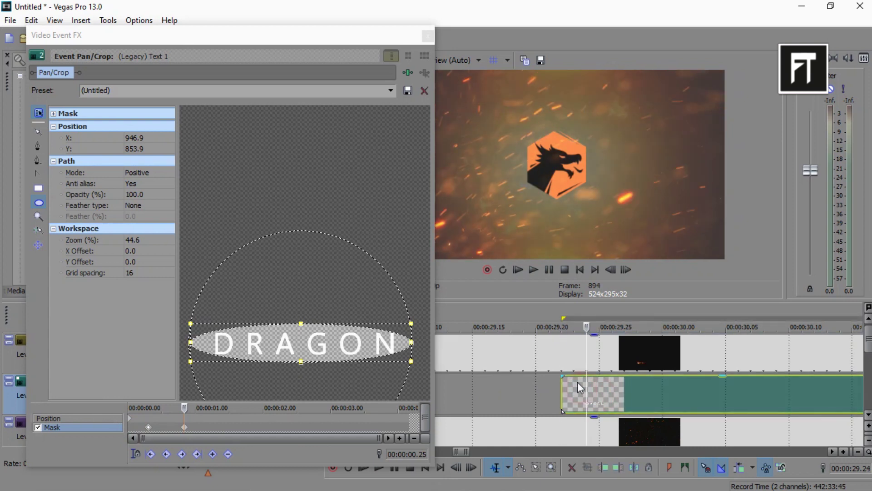
left_click_drag(589, 390, 686, 399)
Step: Shift the mask end keyframe earlier, preview the full DRAGON reveal, and close Pan/Crop
left_click(190, 428)
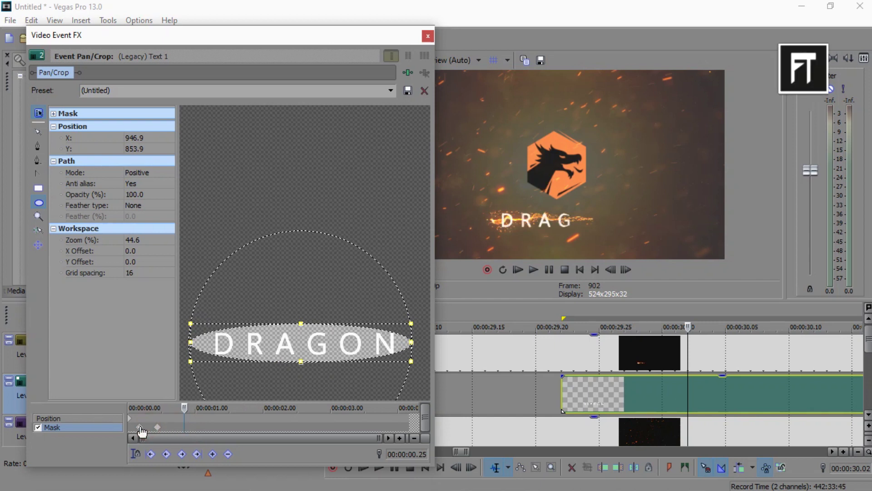
left_click(588, 388)
mouse_move(590, 387)
left_mouse_down()
mouse_move(706, 407)
mouse_move(626, 410)
mouse_move(753, 417)
left_mouse_up()
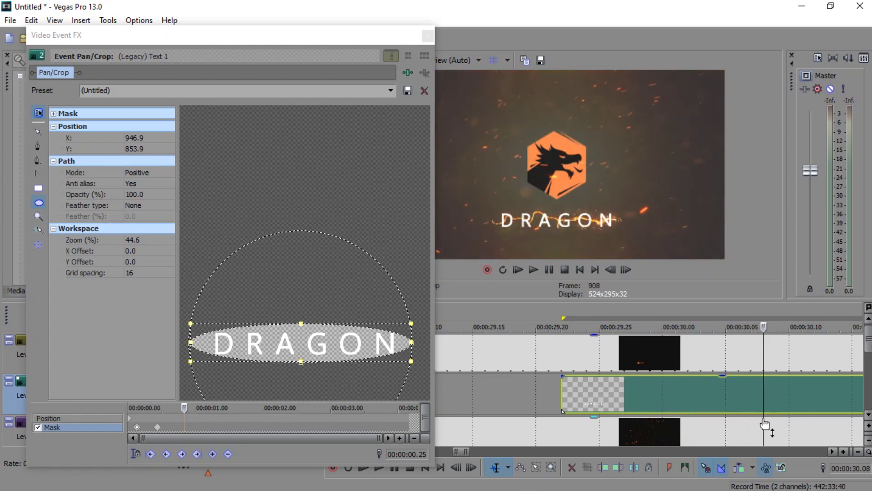
left_click(426, 36)
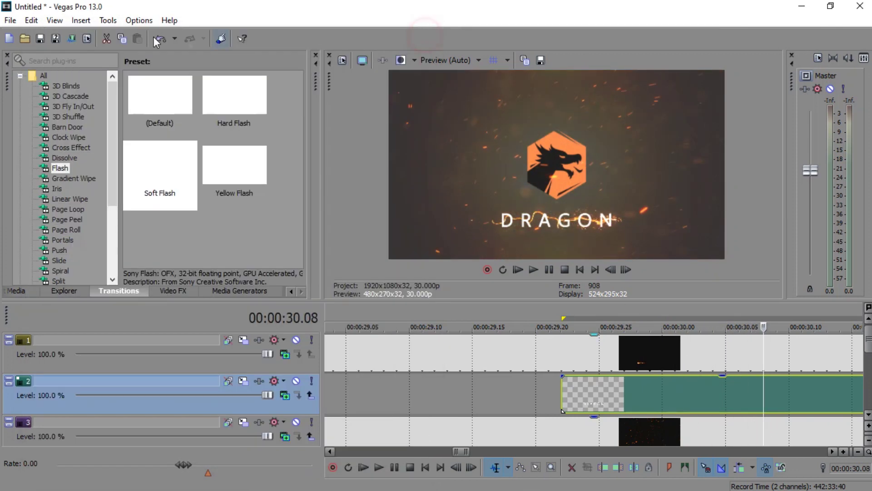
scroll(556, 361, "down", 3)
scroll(561, 361, "down", 4)
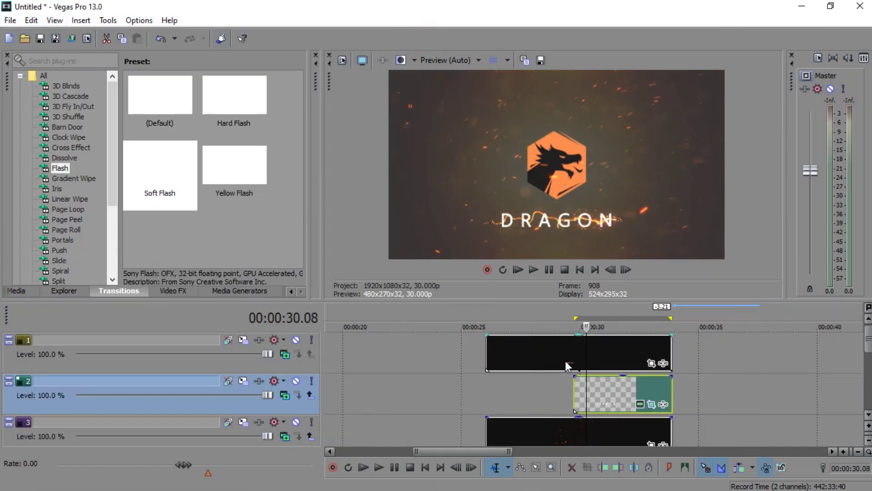
left_click(488, 375)
scroll(579, 395, "down", 2)
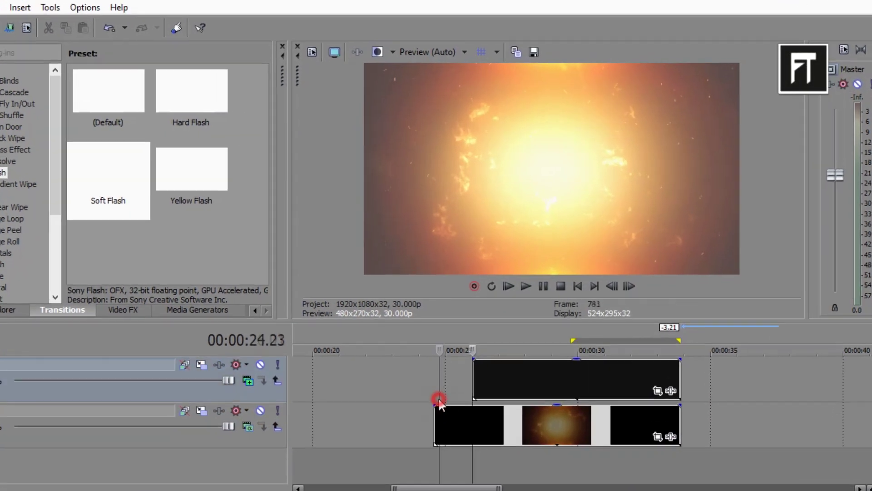